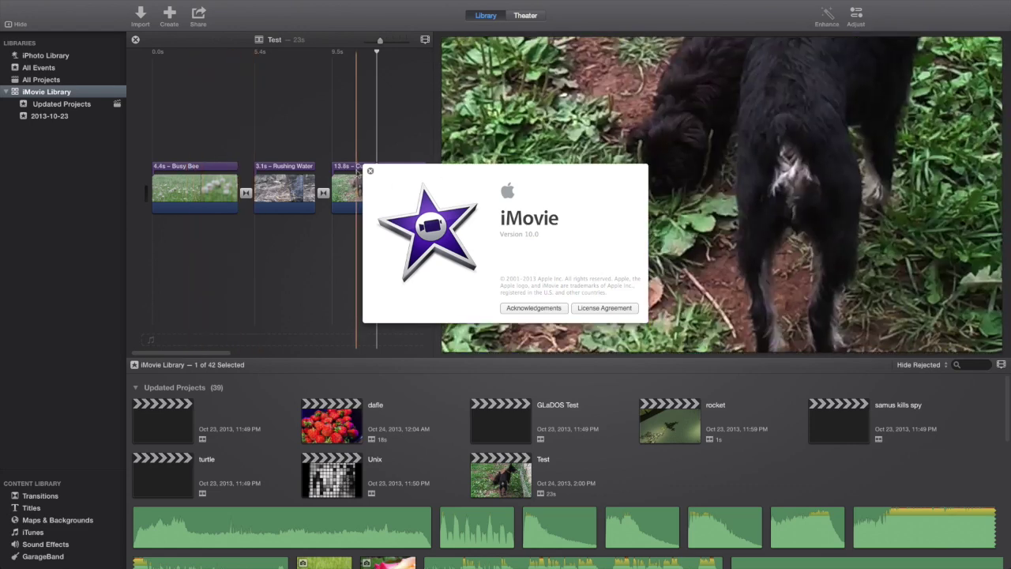
# - Close the About iMovie window and play the Cute Pups footage in the Test project
pyautogui.click(369, 171)
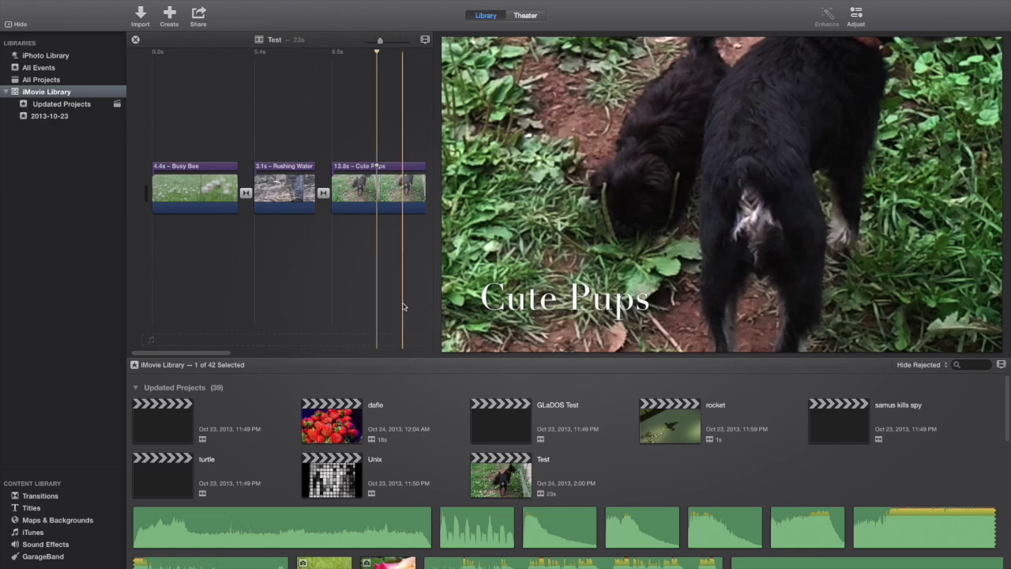
pyautogui.press('space')
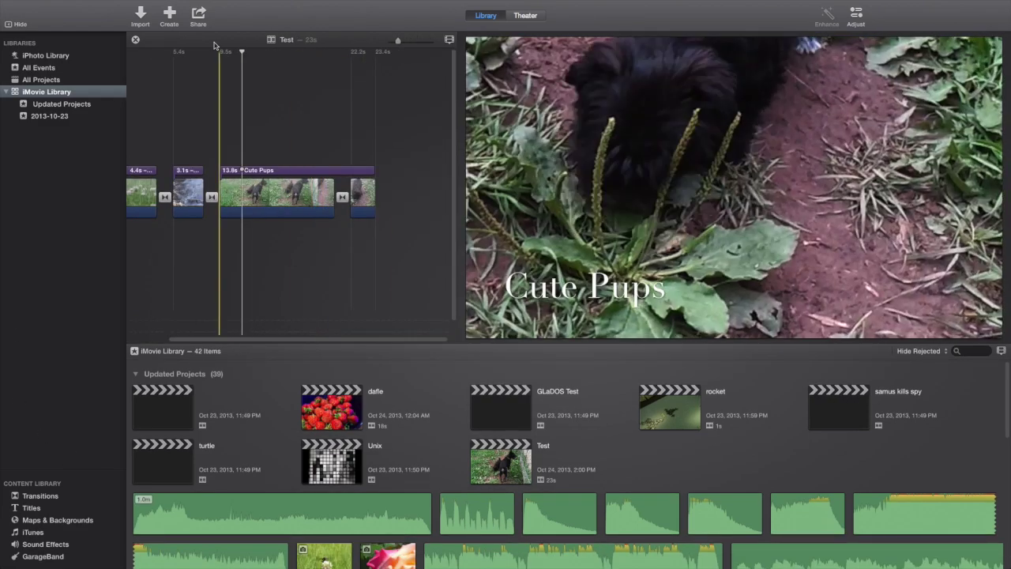
# - Create a no-theme movie project named 'Demo' saved in the 2013-10-23 event
pyautogui.click(169, 18)
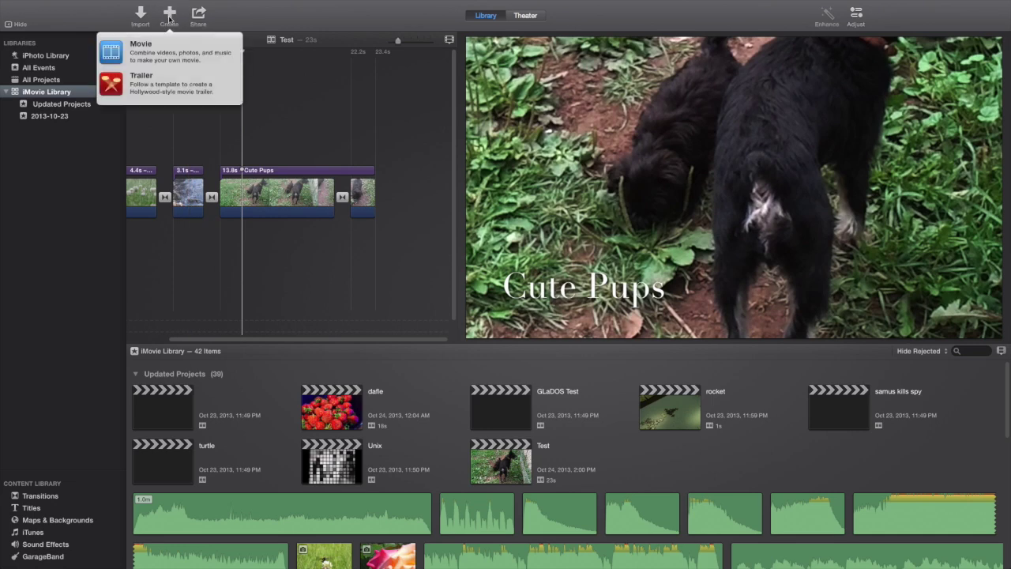
pyautogui.click(162, 54)
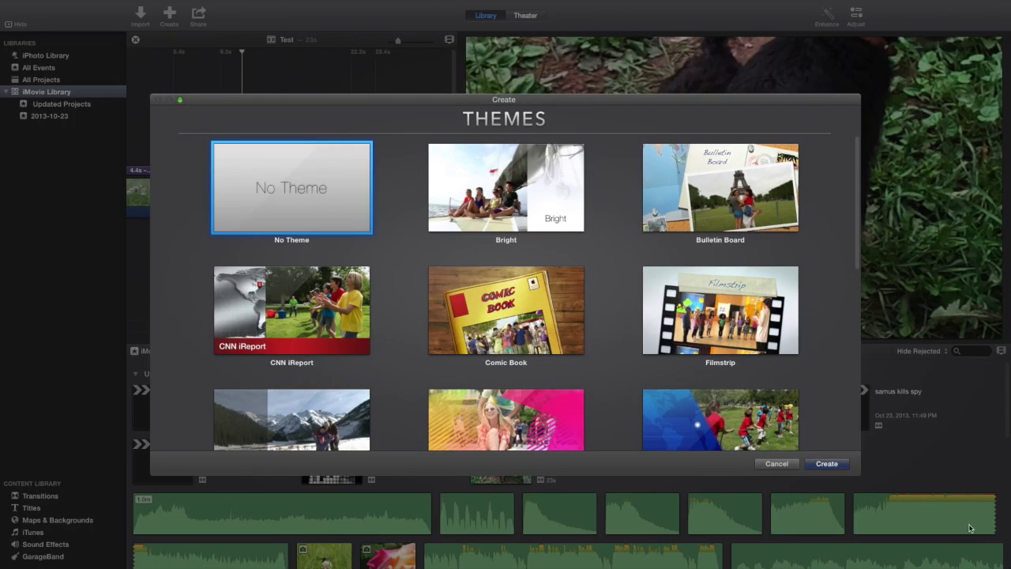
pyautogui.click(827, 463)
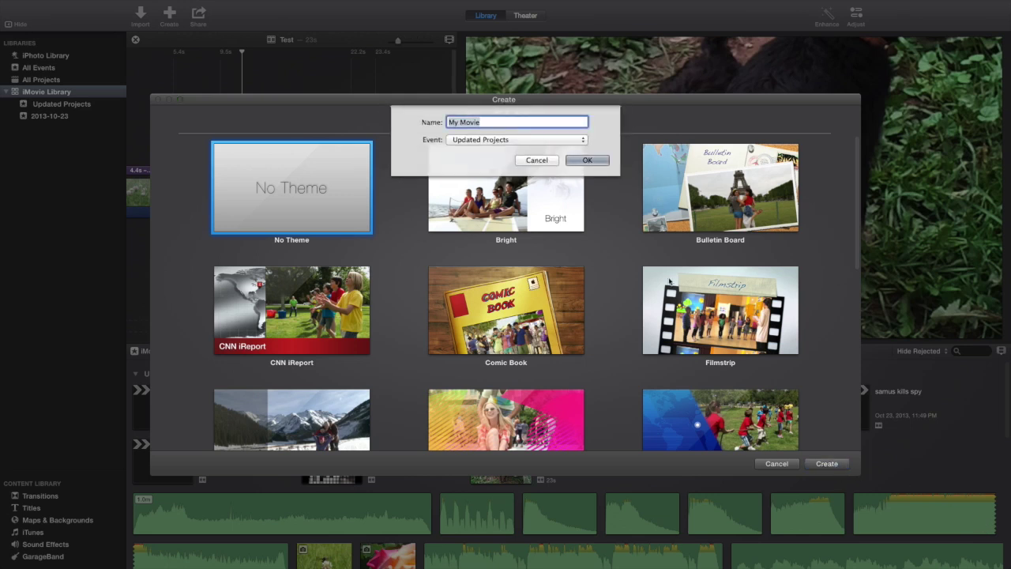
pyautogui.write('DEmo')
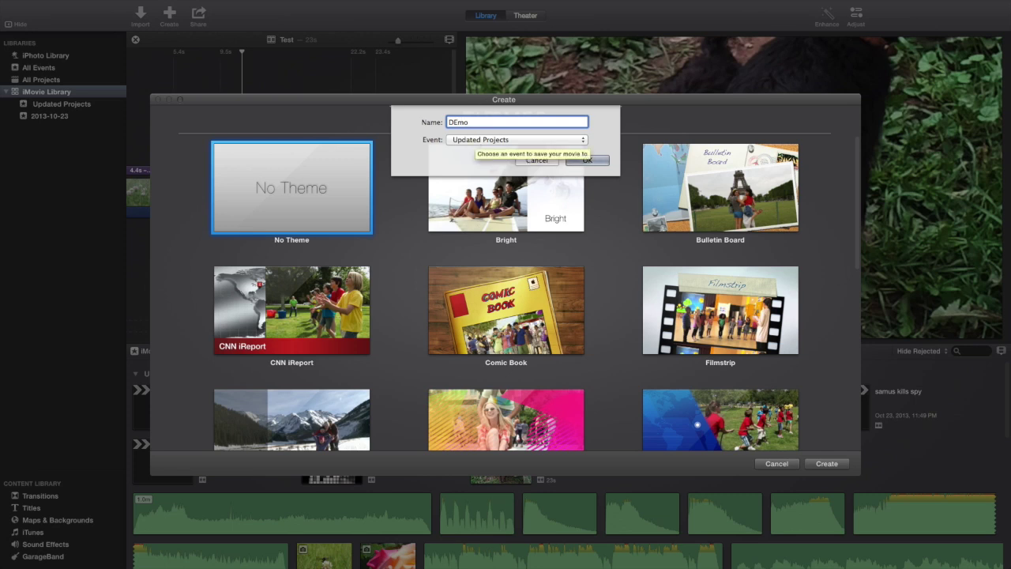
pyautogui.press('Left')
pyautogui.press('Left')
pyautogui.press('BackSpace')
pyautogui.write('e')
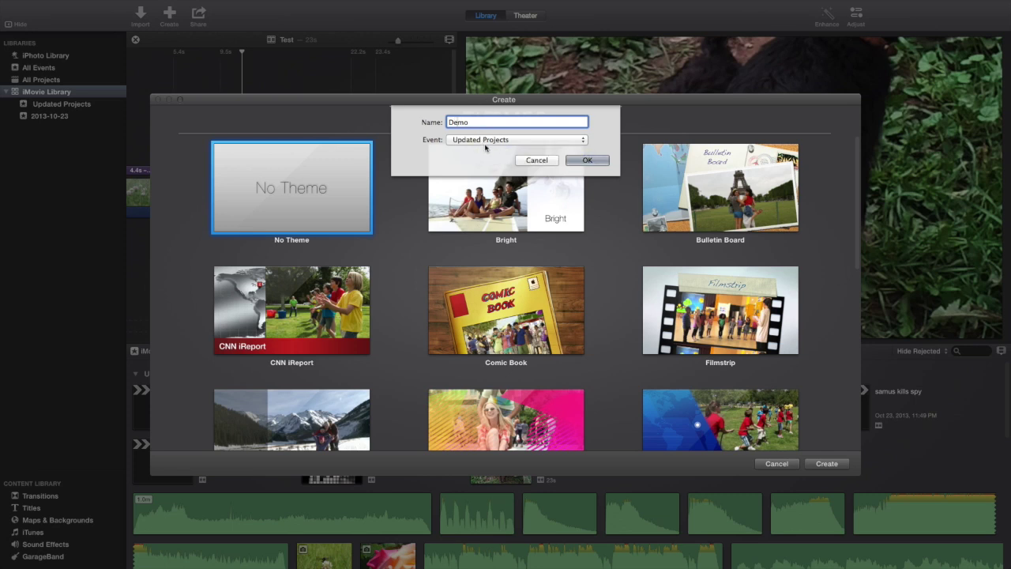
pyautogui.click(483, 142)
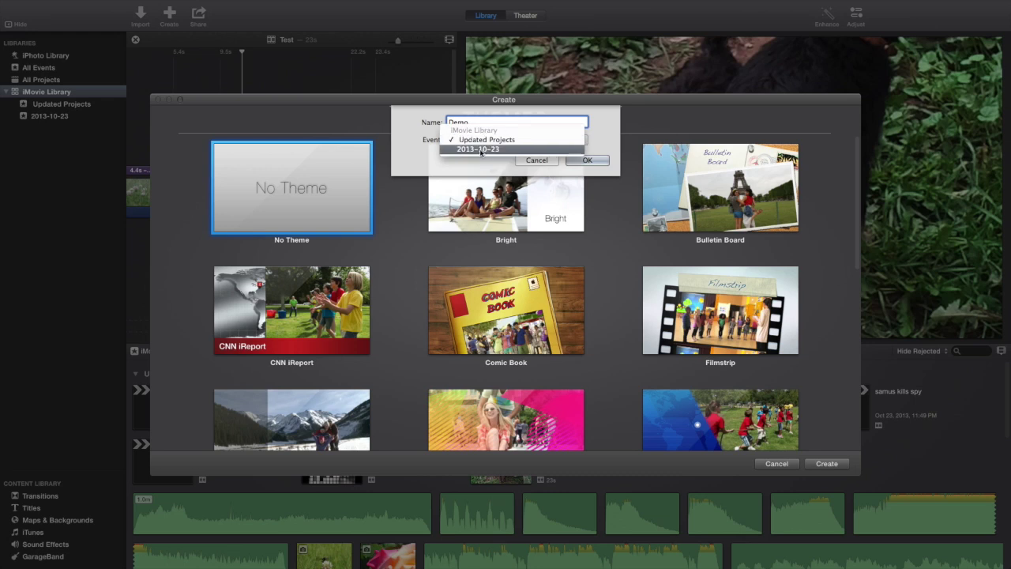
pyautogui.click(496, 152)
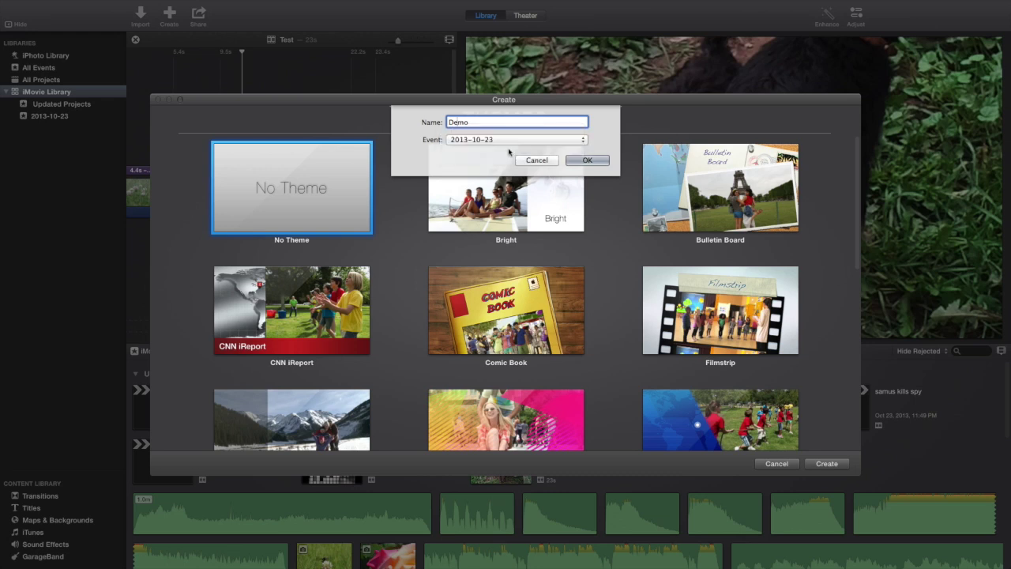
pyautogui.click(588, 163)
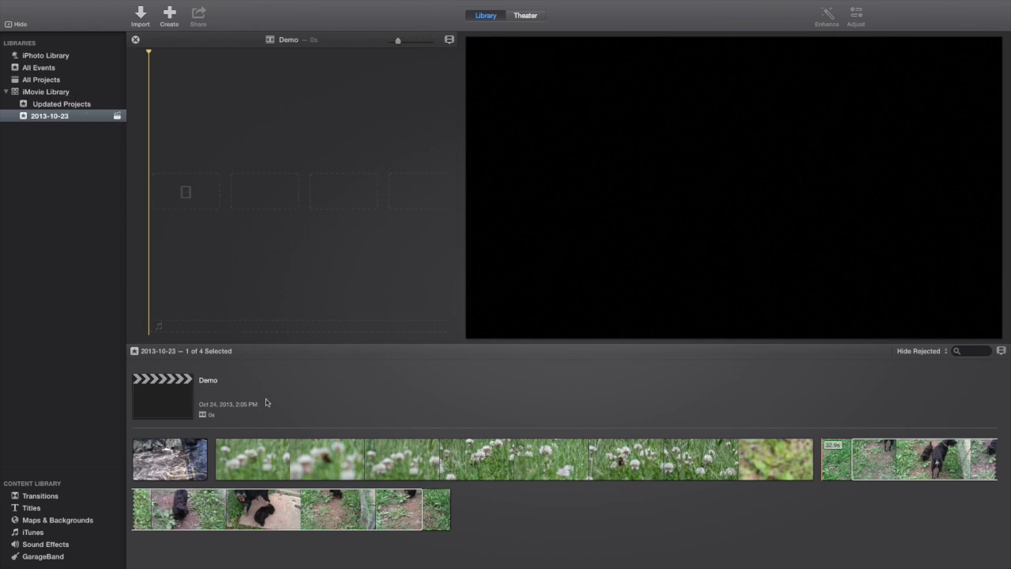
# - Preview the dog clip, then swap the project timeline and event browser positions
pyautogui.click(259, 506)
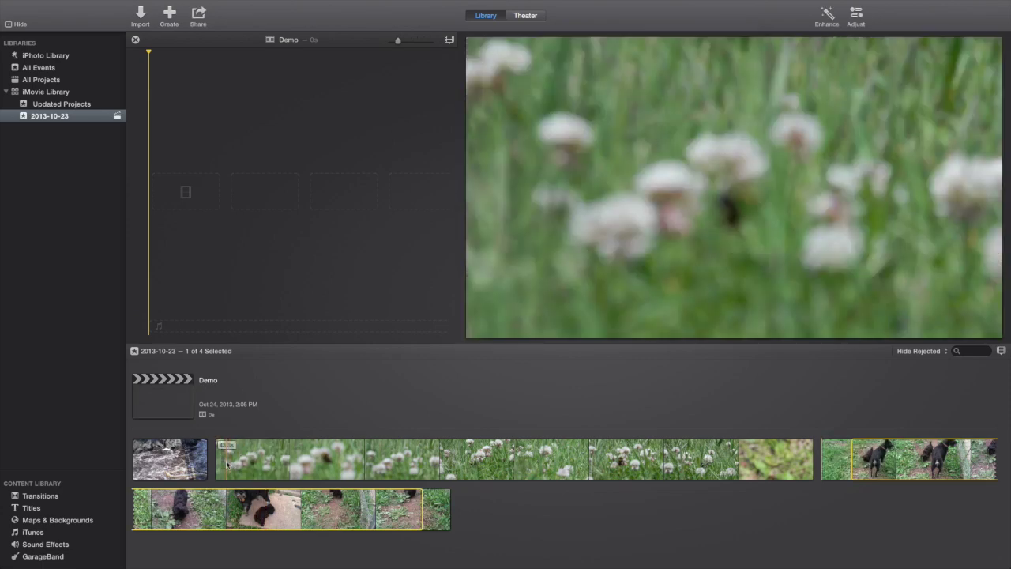
pyautogui.click(350, 351)
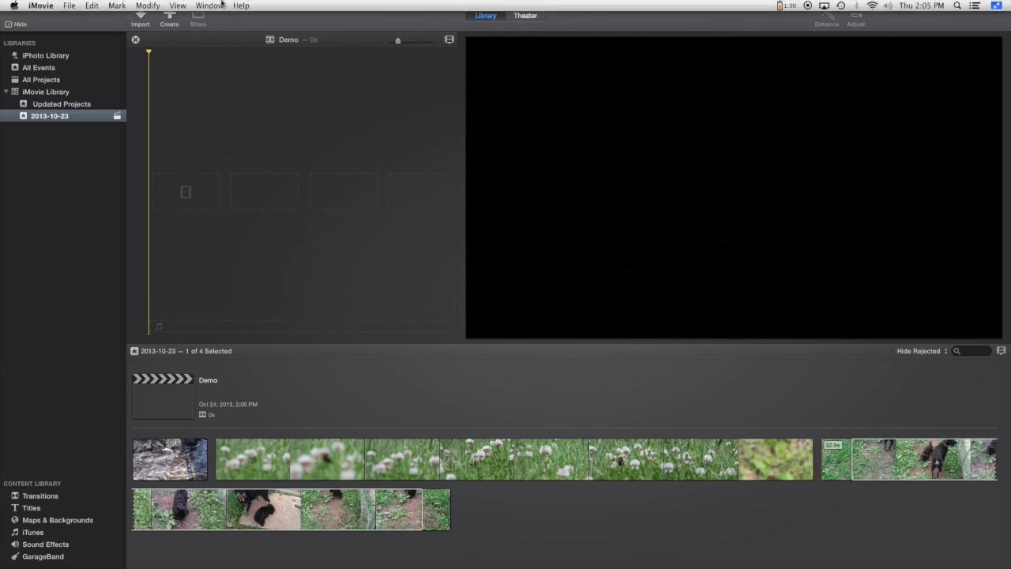
pyautogui.click(209, 6)
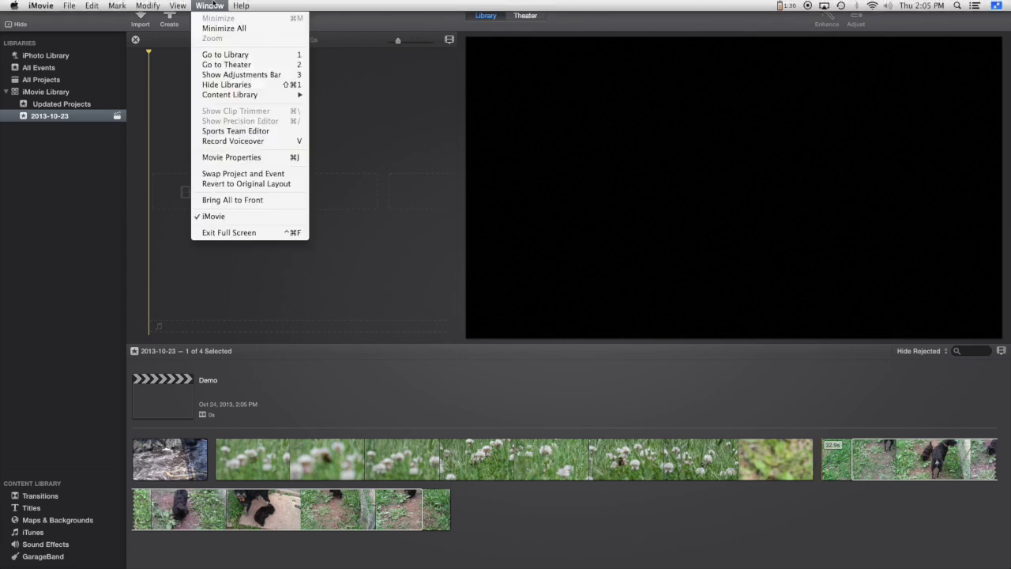
pyautogui.click(272, 174)
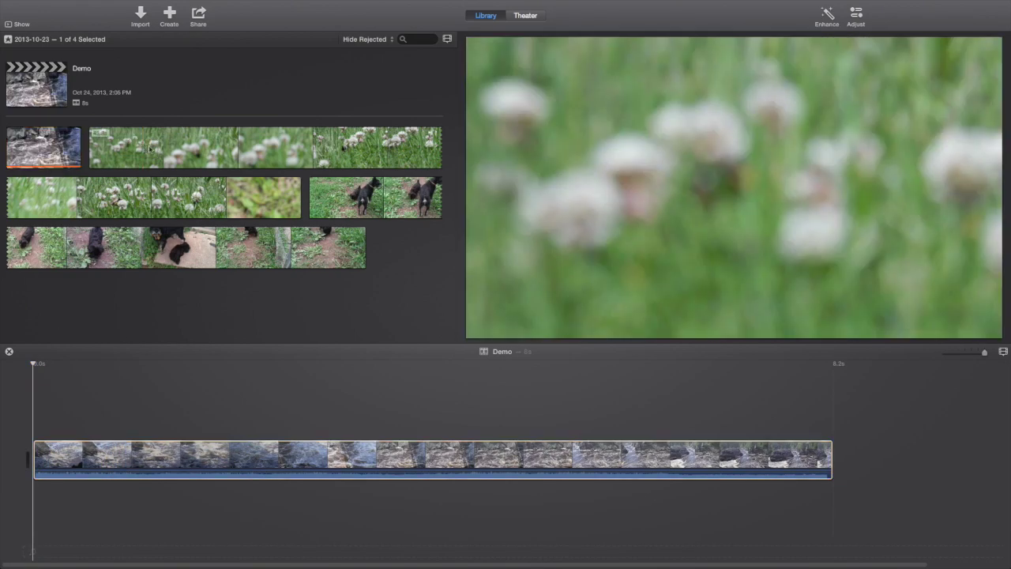
# - Append the clover flower clip and the 32.9s dog clip after the water clip
pyautogui.moveTo(131, 148); pyautogui.dragTo(869, 458)
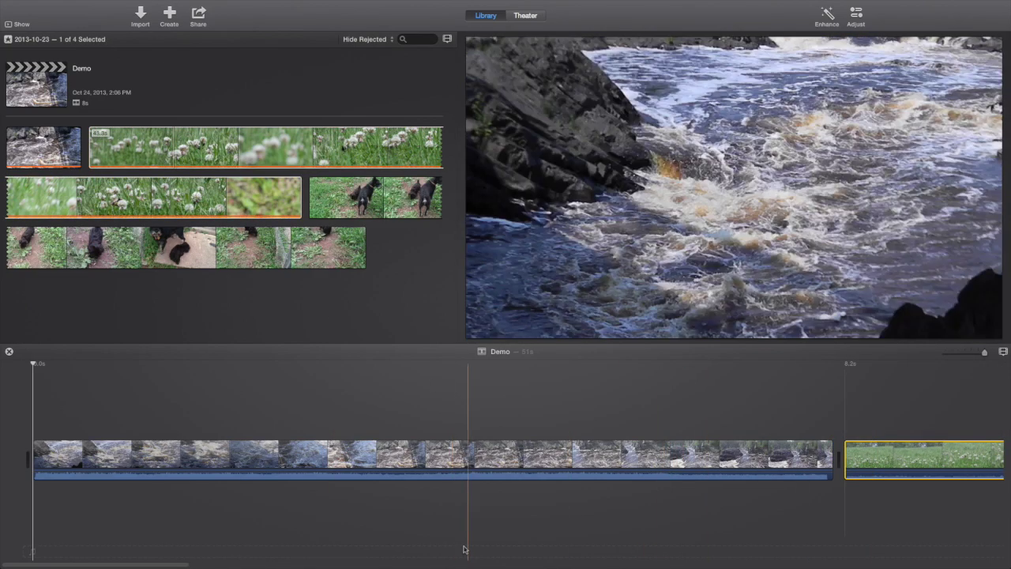
pyautogui.moveTo(138, 561); pyautogui.dragTo(254, 556)
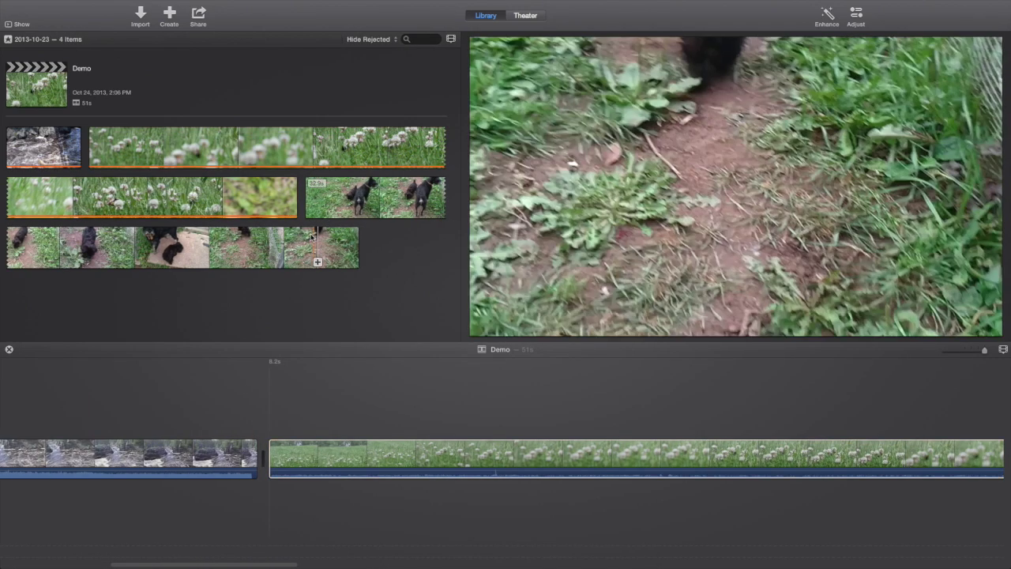
pyautogui.click(319, 237)
pyautogui.moveTo(319, 237); pyautogui.dragTo(1005, 436)
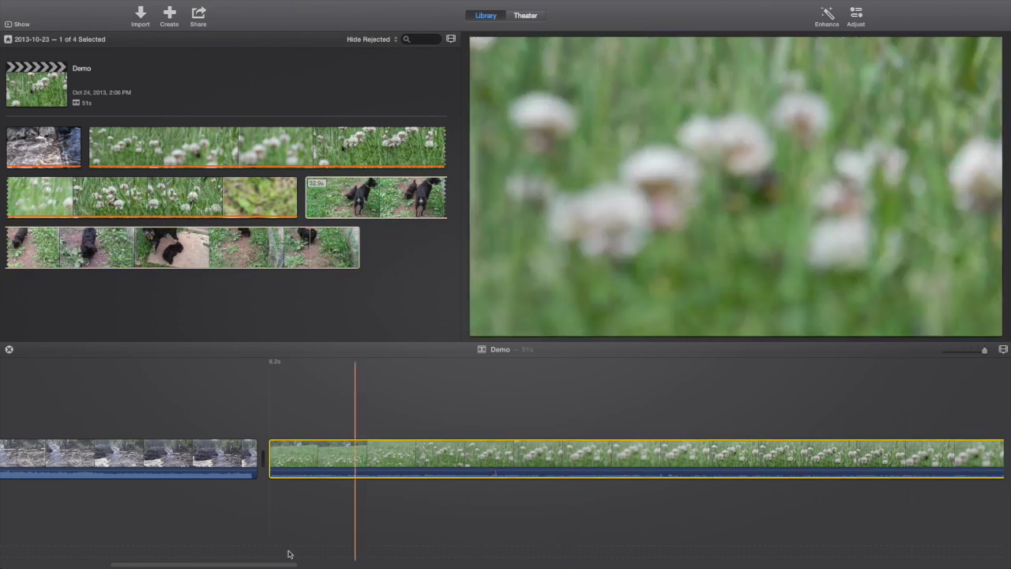
pyautogui.moveTo(289, 556); pyautogui.dragTo(894, 533)
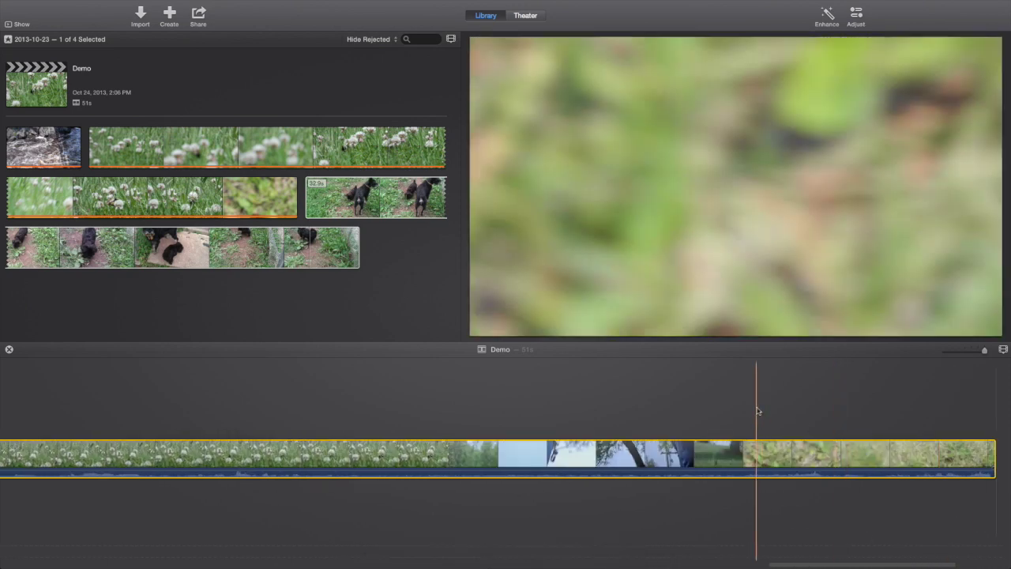
pyautogui.scroll(-3, 757, 411)
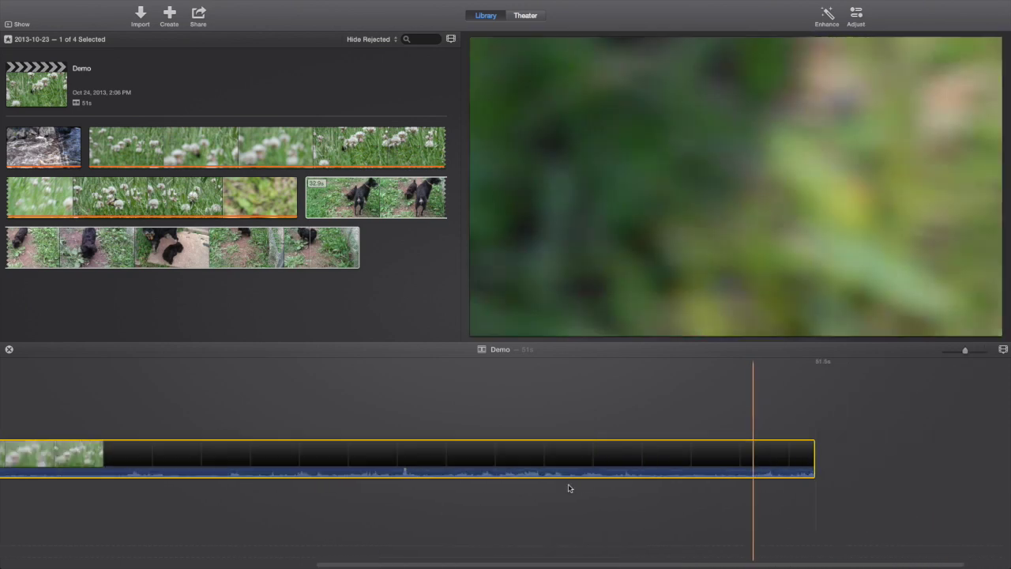
pyautogui.scroll(-3, 569, 487)
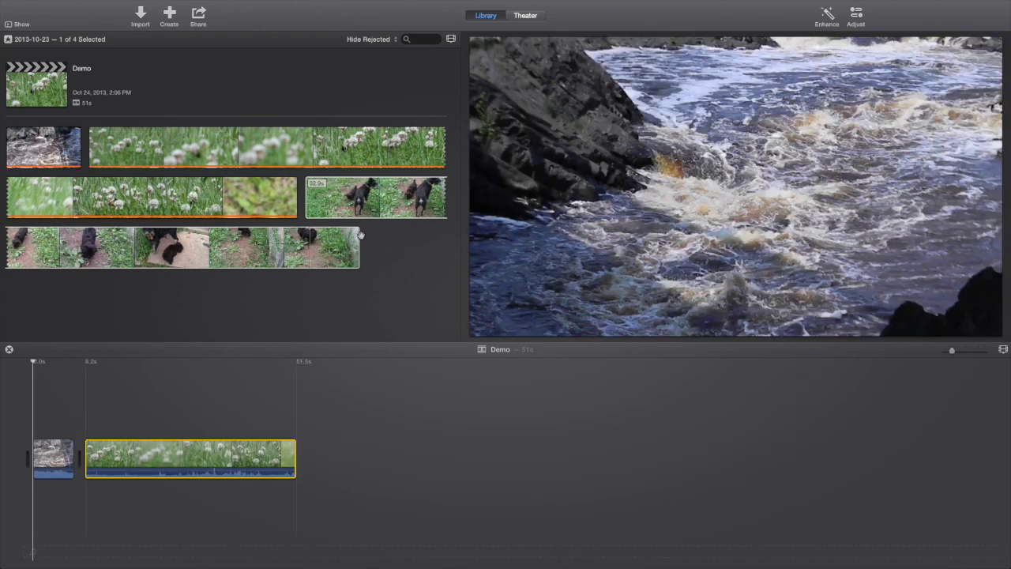
pyautogui.moveTo(348, 207); pyautogui.dragTo(376, 464)
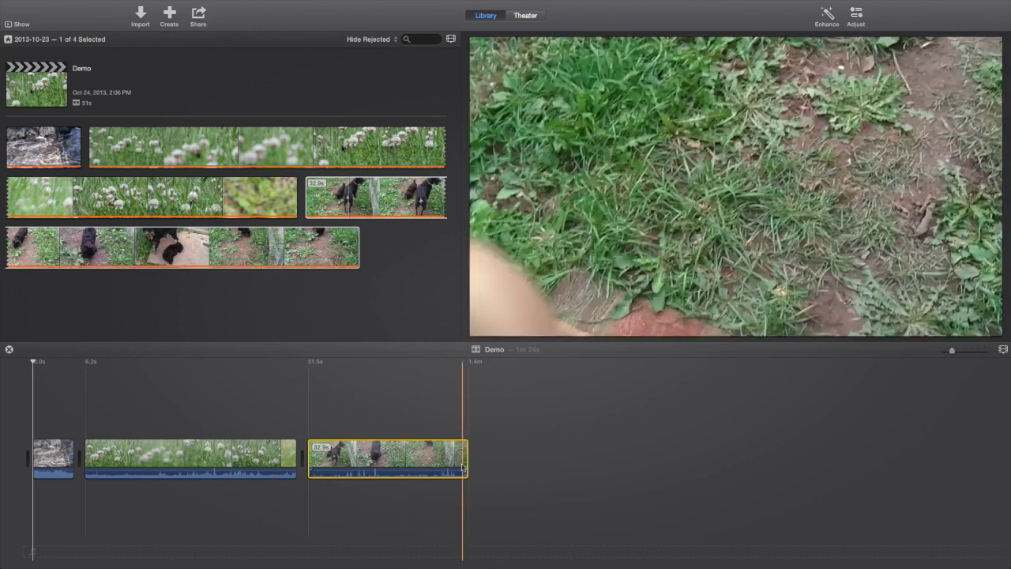
pyautogui.rightClick(385, 466)
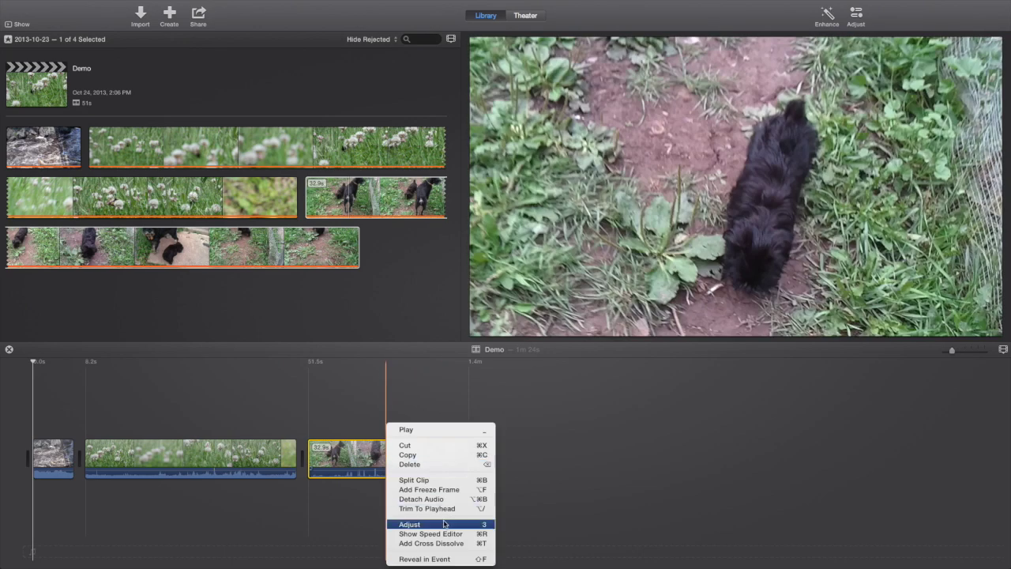
# - Detach audio from the dog, clover and water clips, deleting the water clip's audio
pyautogui.click(421, 498)
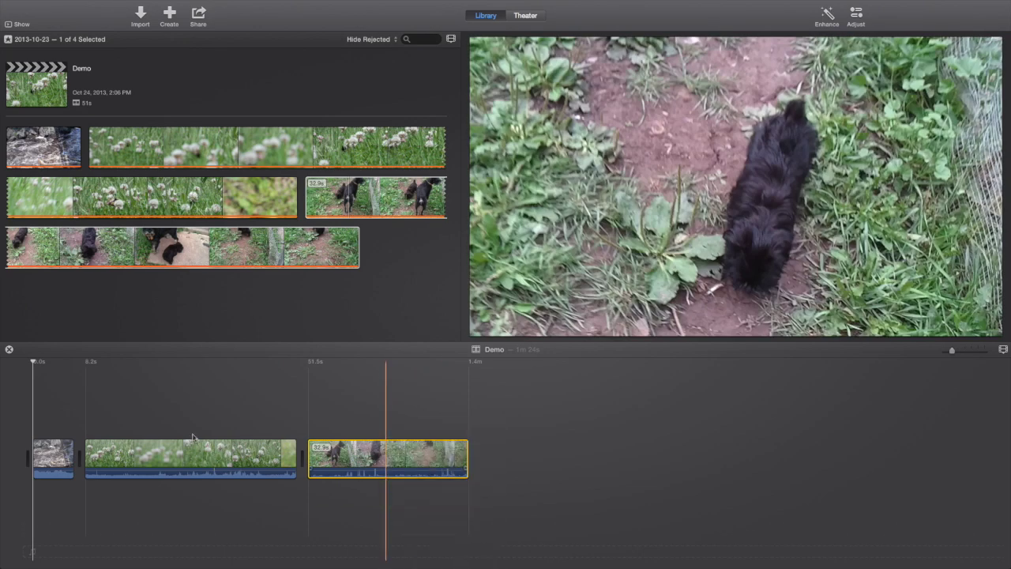
pyautogui.rightClick(218, 457)
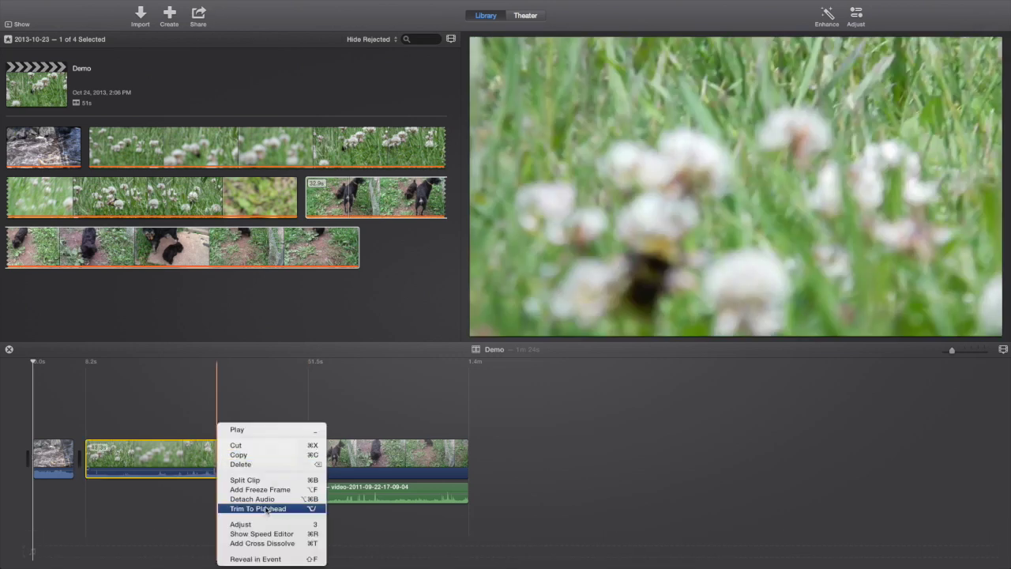
pyautogui.click(256, 497)
pyautogui.click(59, 458)
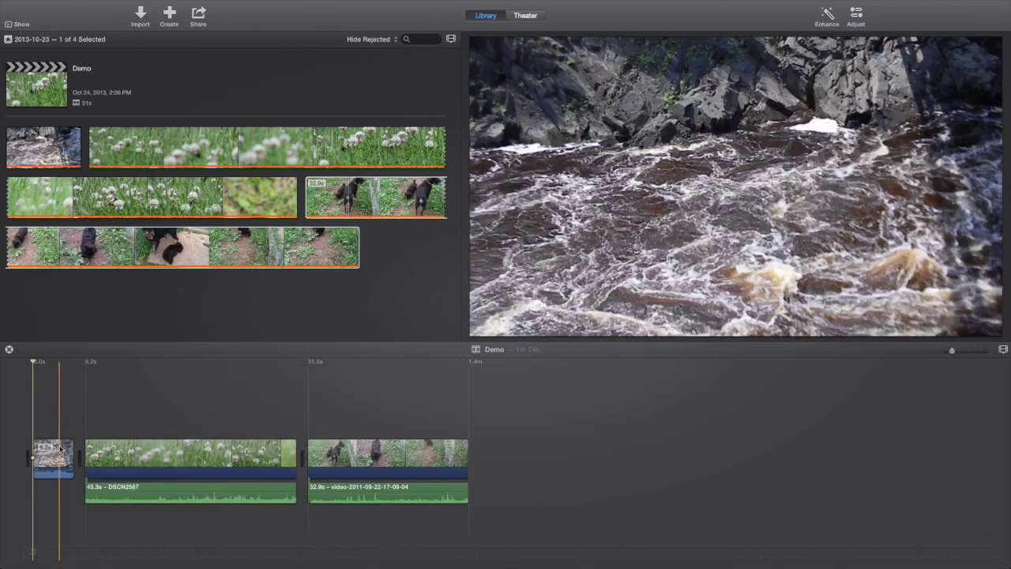
pyautogui.rightClick(60, 458)
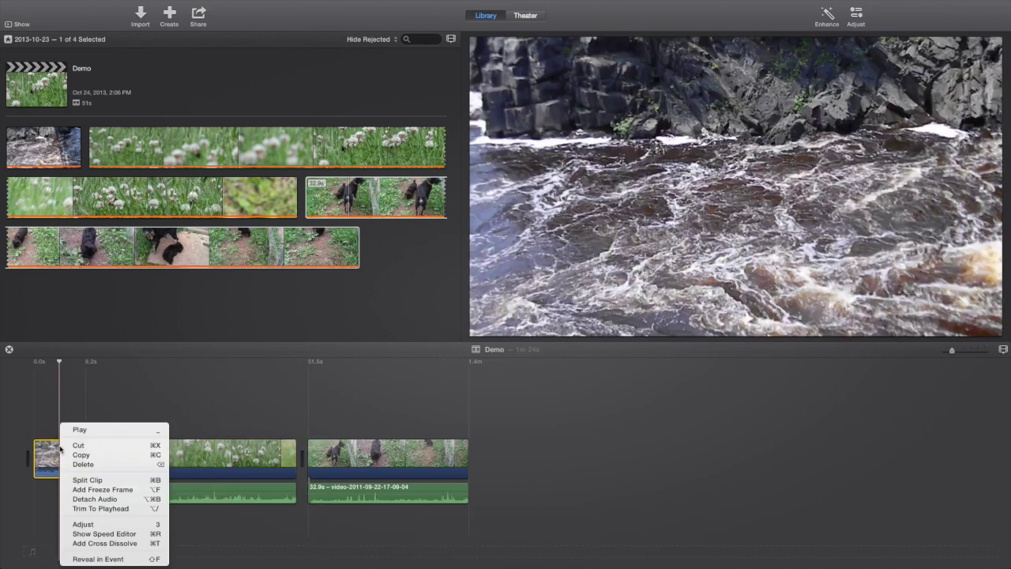
pyautogui.click(118, 500)
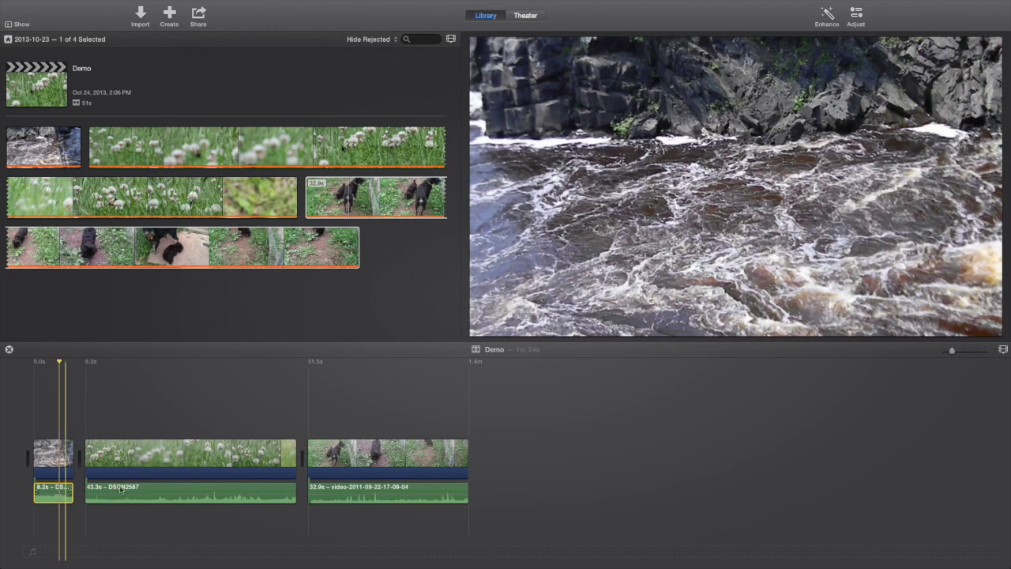
pyautogui.press('Delete')
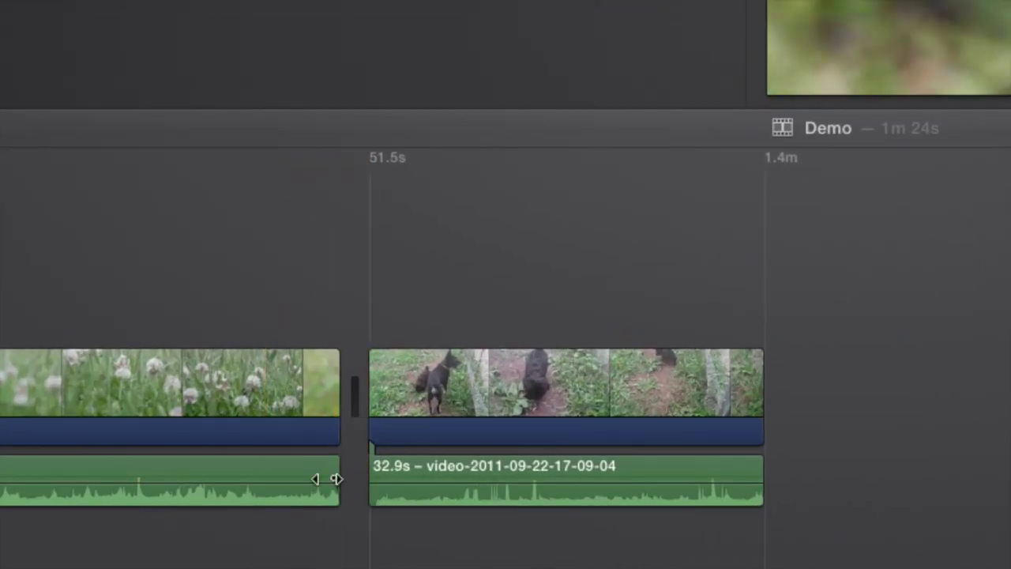
# - Fade out the clover audio about 8.6 seconds, then delete the clover and dog detached audio
pyautogui.moveTo(336, 479); pyautogui.dragTo(303, 476)
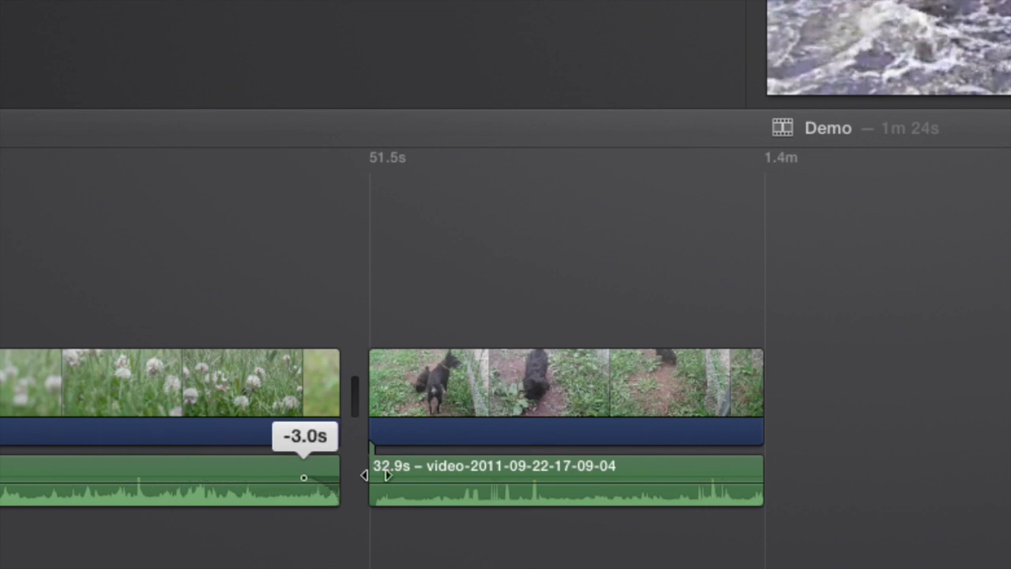
pyautogui.moveTo(376, 474)
pyautogui.mouseDown()
pyautogui.moveTo(462, 474)
pyautogui.moveTo(264, 478)
pyautogui.moveTo(376, 481)
pyautogui.mouseUp()
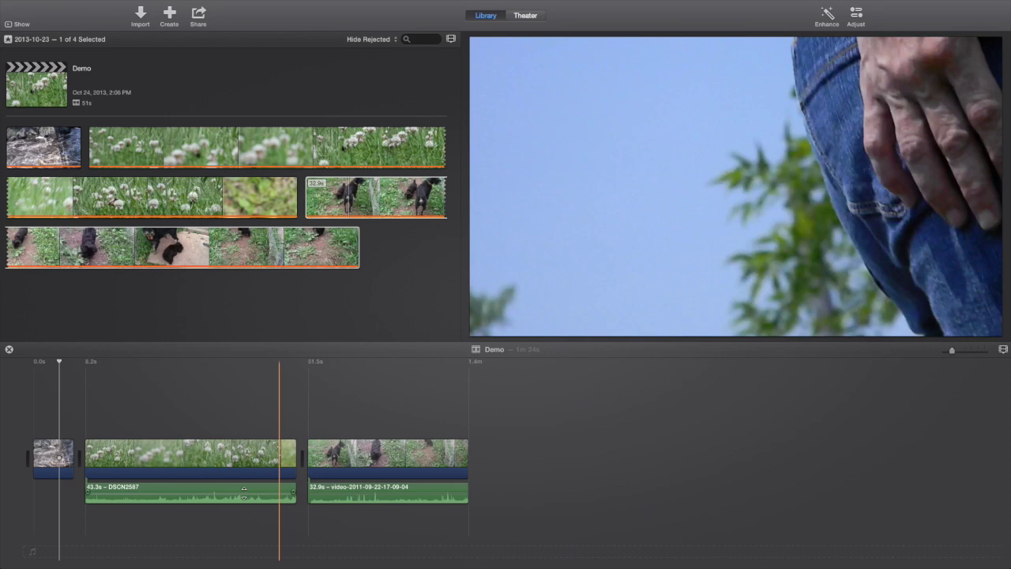
pyautogui.click(243, 486)
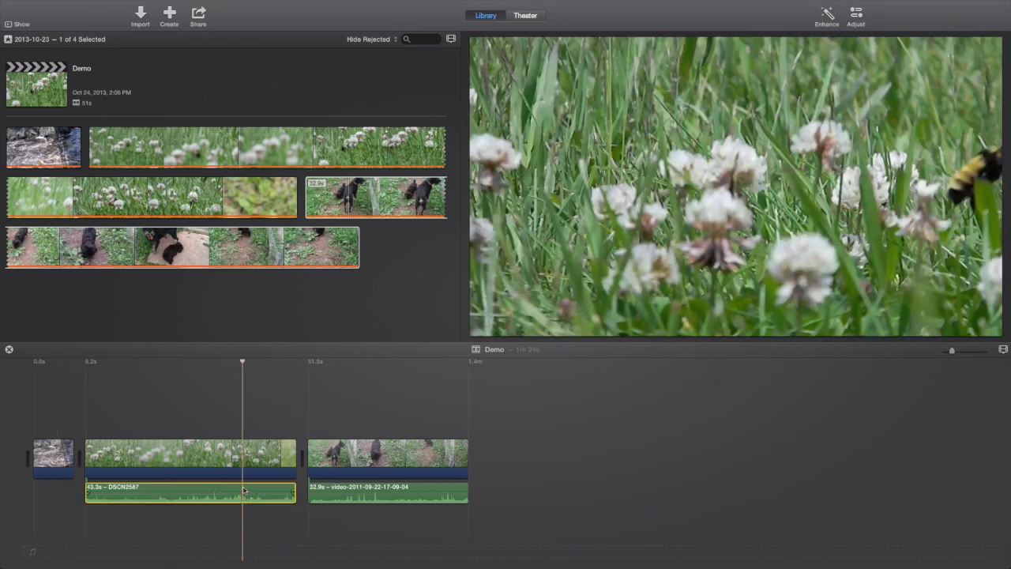
pyautogui.press('Delete')
pyautogui.click(390, 491)
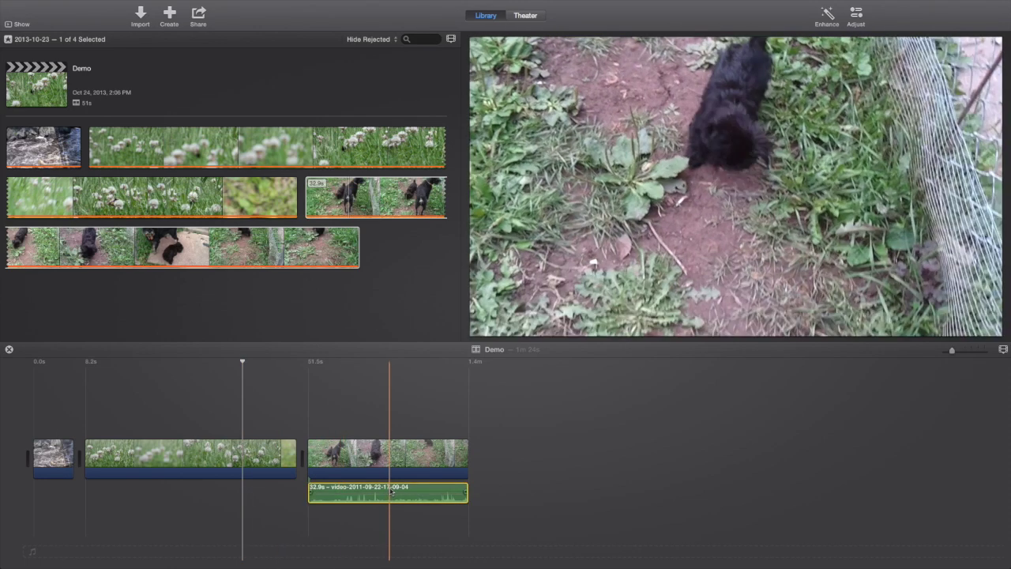
pyautogui.press('Delete')
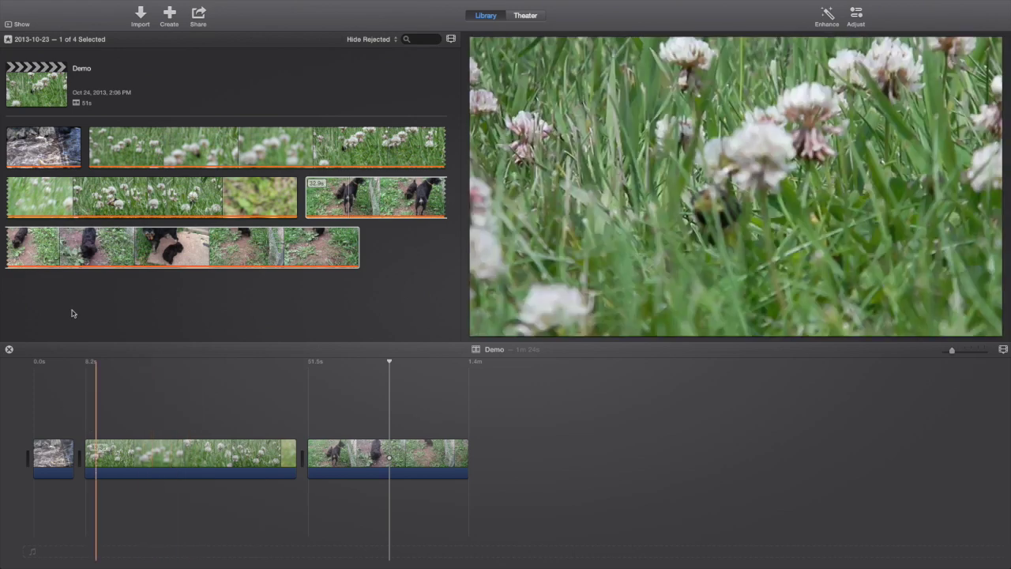
# - Insert Ripple between the water and flower clips and Cross Blur between flower and dog
pyautogui.click(10, 25)
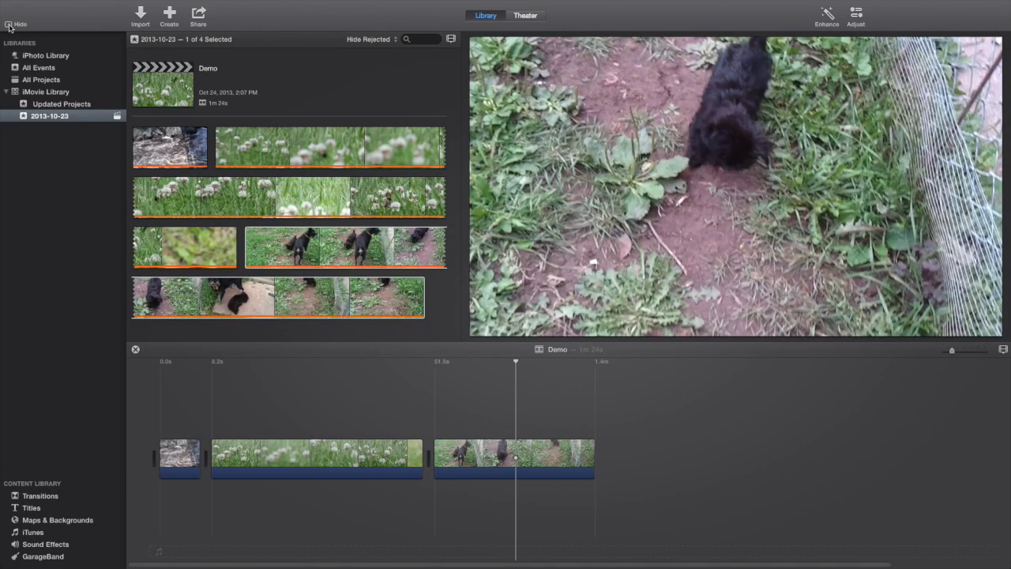
pyautogui.click(57, 496)
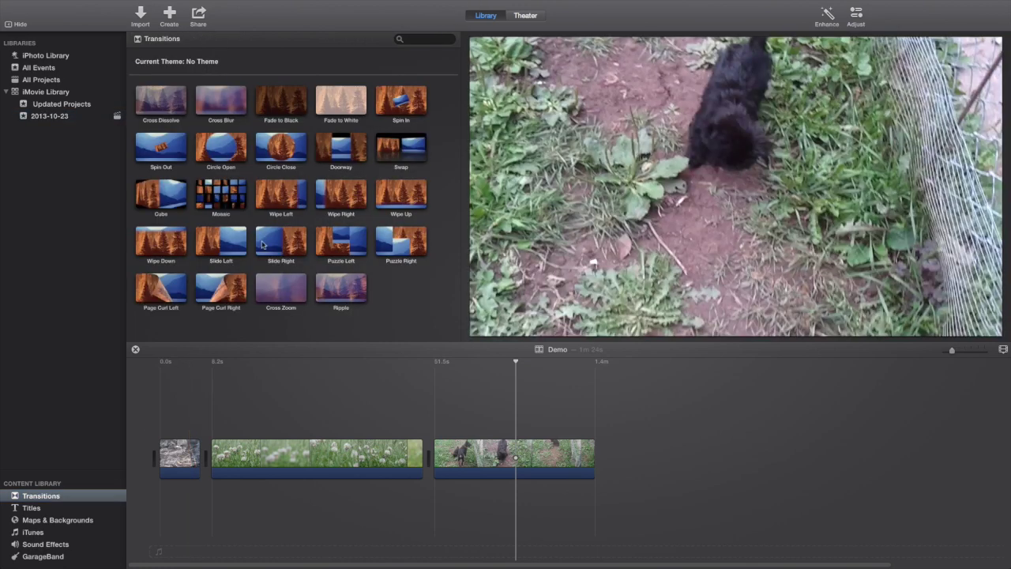
pyautogui.click(353, 291)
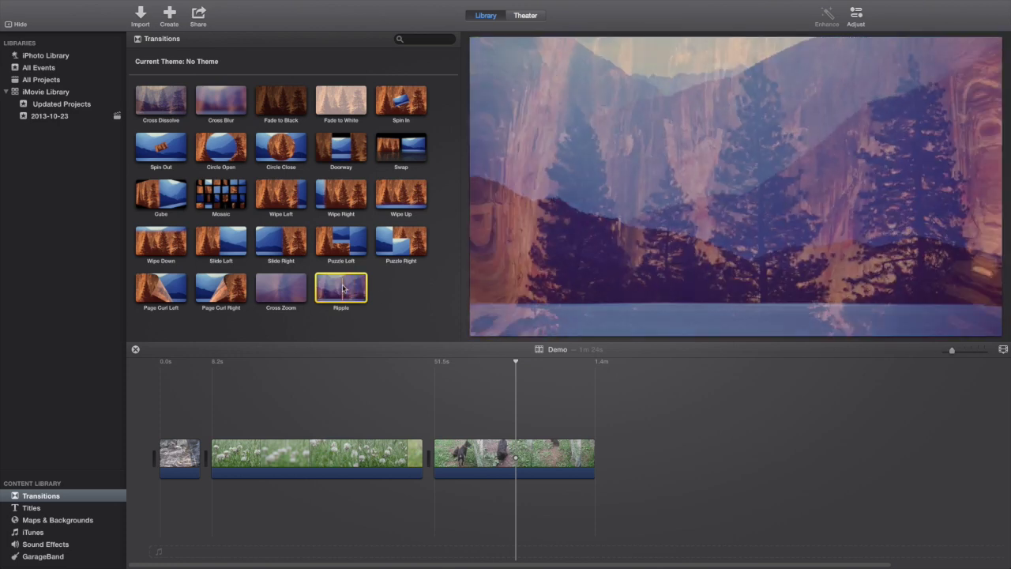
pyautogui.moveTo(339, 289); pyautogui.dragTo(204, 457)
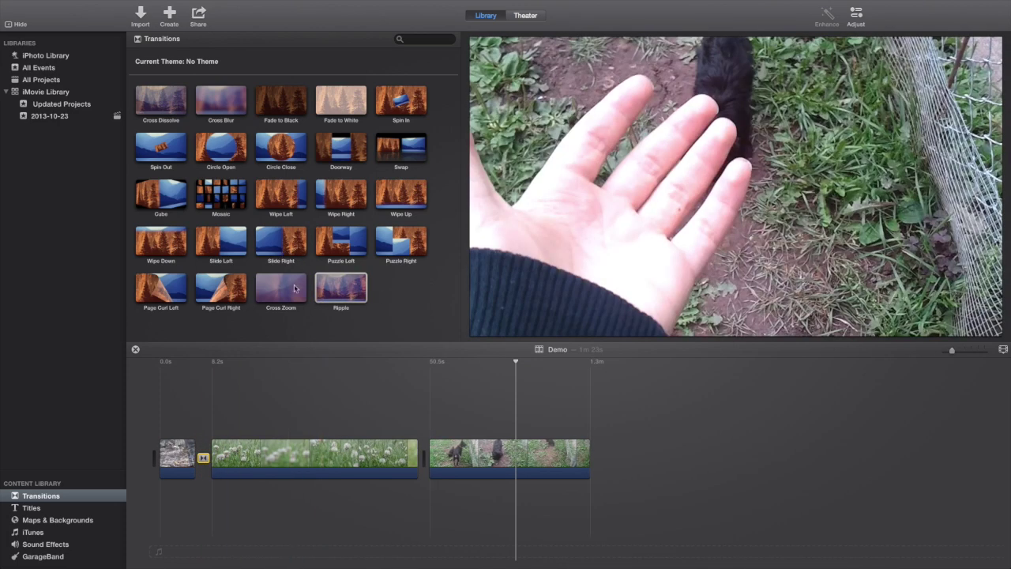
pyautogui.moveTo(226, 109); pyautogui.dragTo(421, 458)
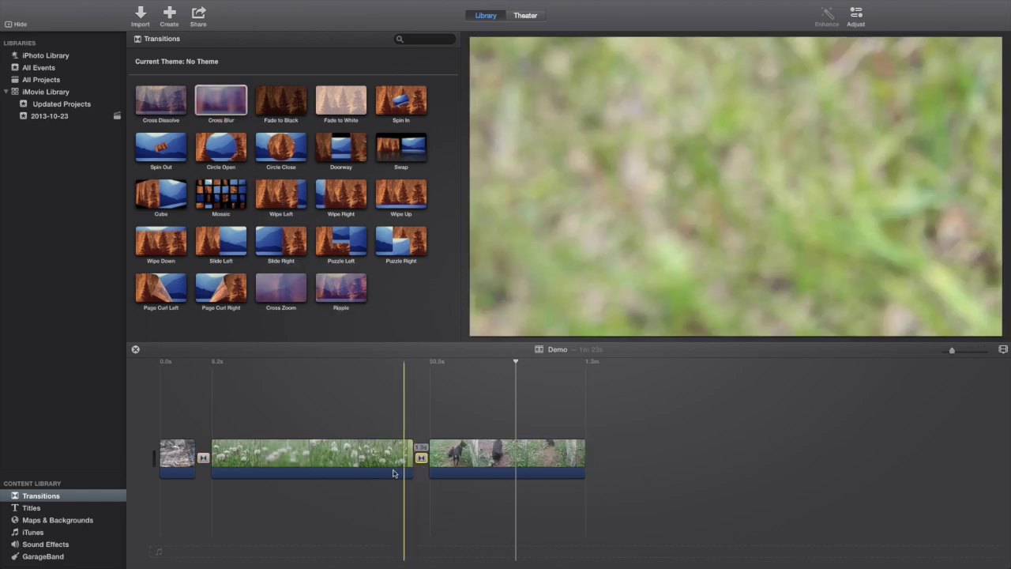
pyautogui.click(509, 465)
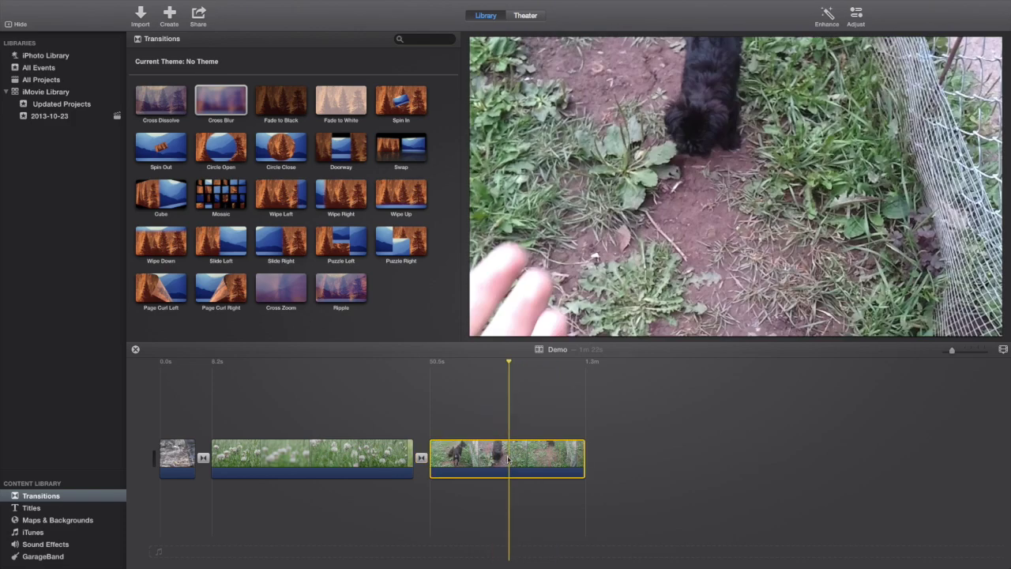
pyautogui.click(499, 450)
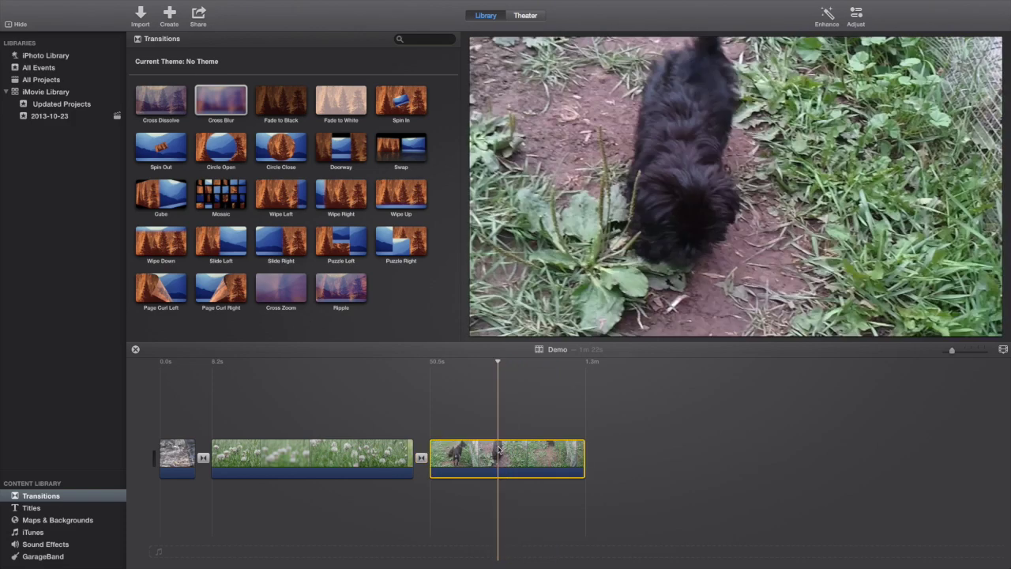
# - Split the dog clip and delete its second half, then undo both changes
pyautogui.rightClick(498, 451)
pyautogui.click(609, 481)
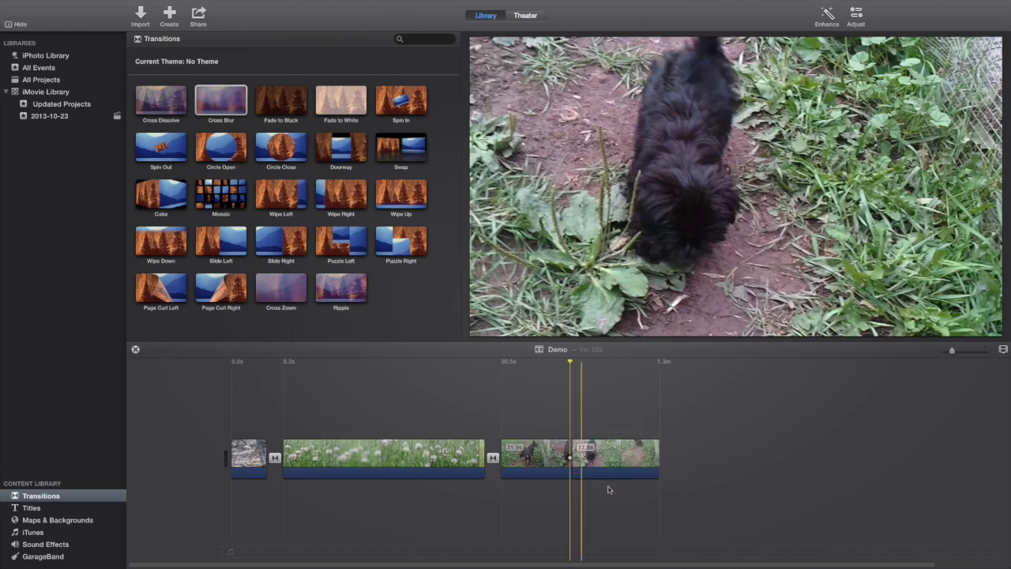
pyautogui.click(621, 462)
pyautogui.press('Delete')
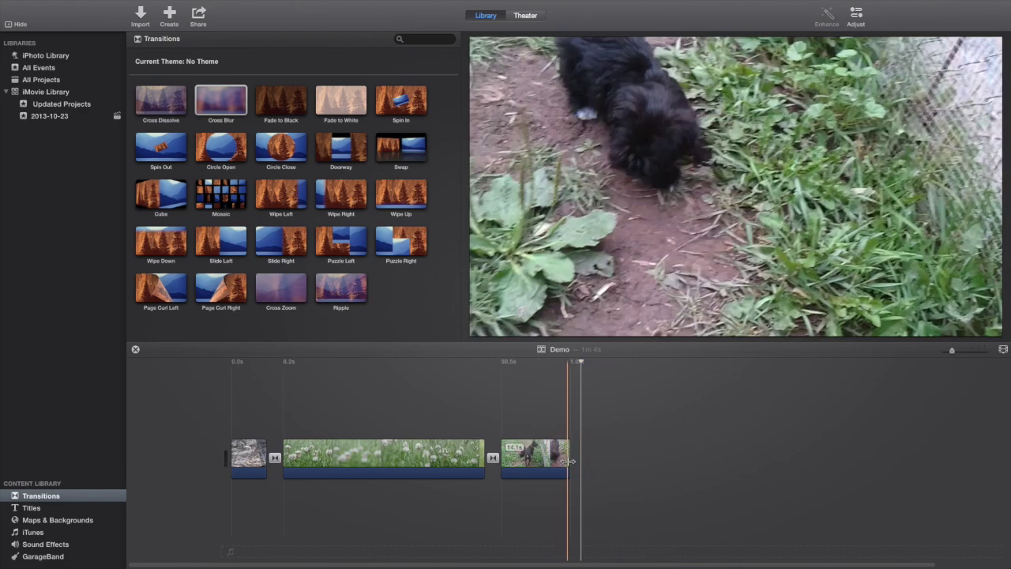
pyautogui.press('super+z')
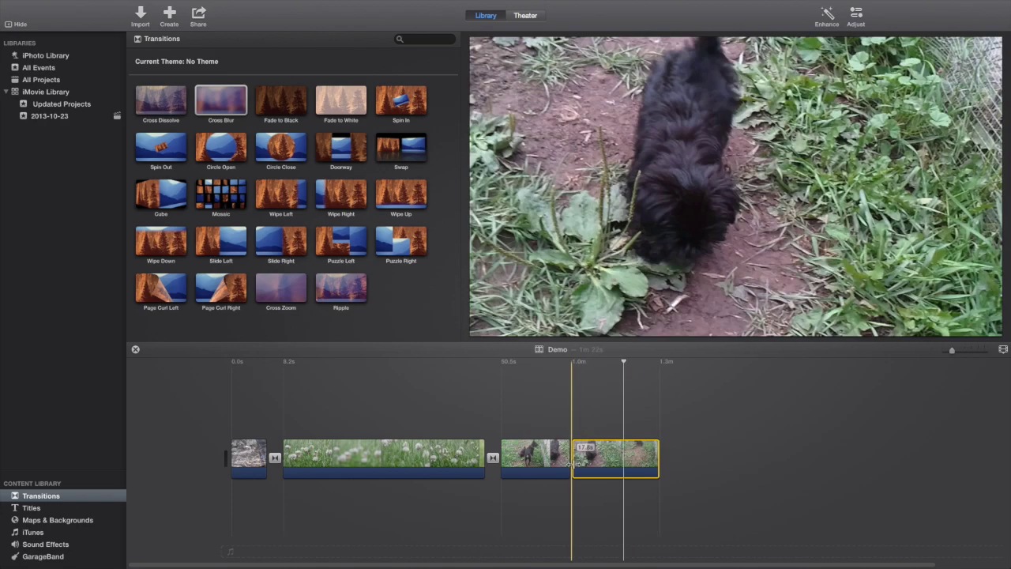
pyautogui.press('super+z')
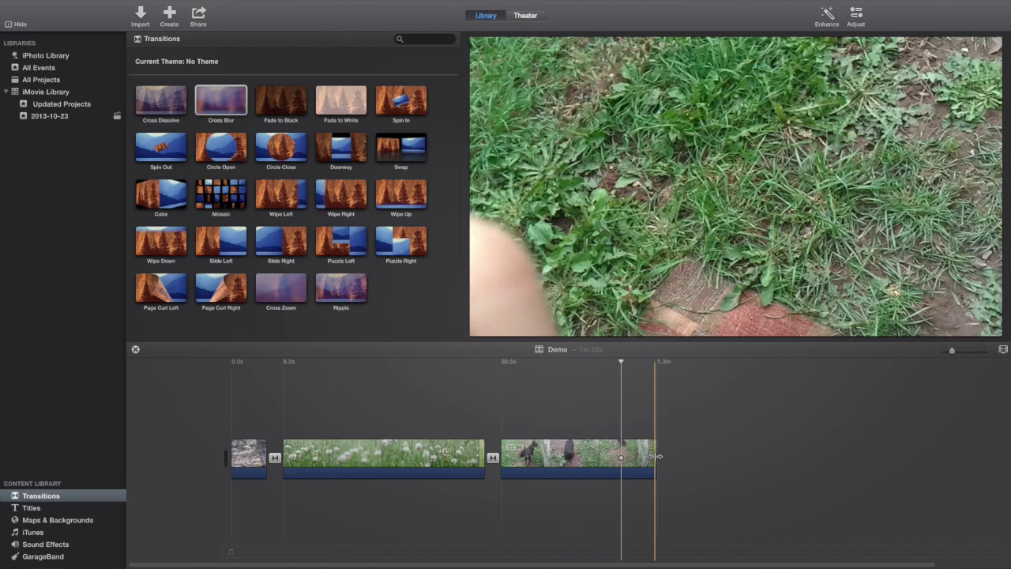
# - Trim 9.8 seconds off the dog clip's end in the Clip Trimmer
pyautogui.click(648, 458)
pyautogui.press('super+slash')
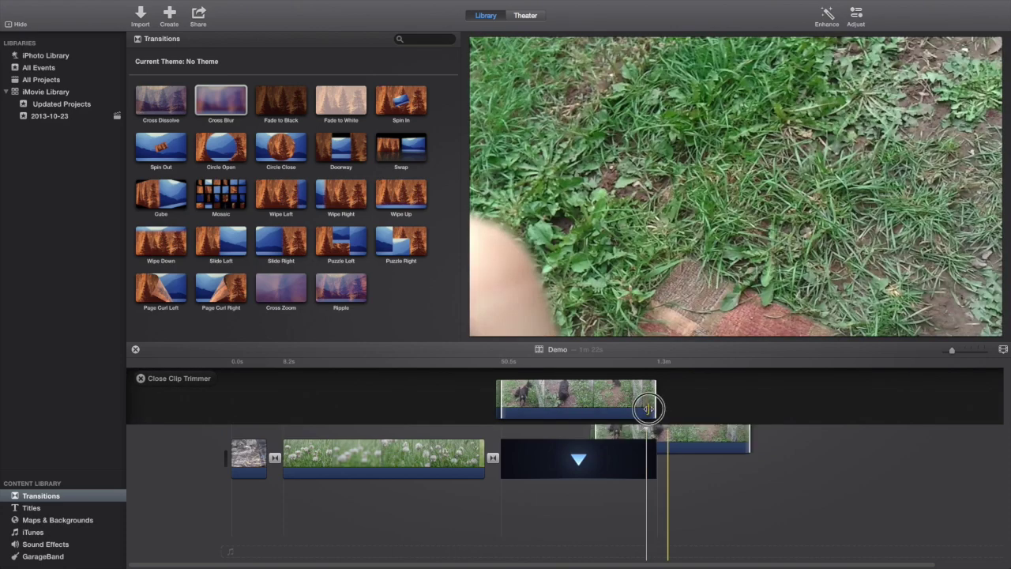
pyautogui.press('Return')
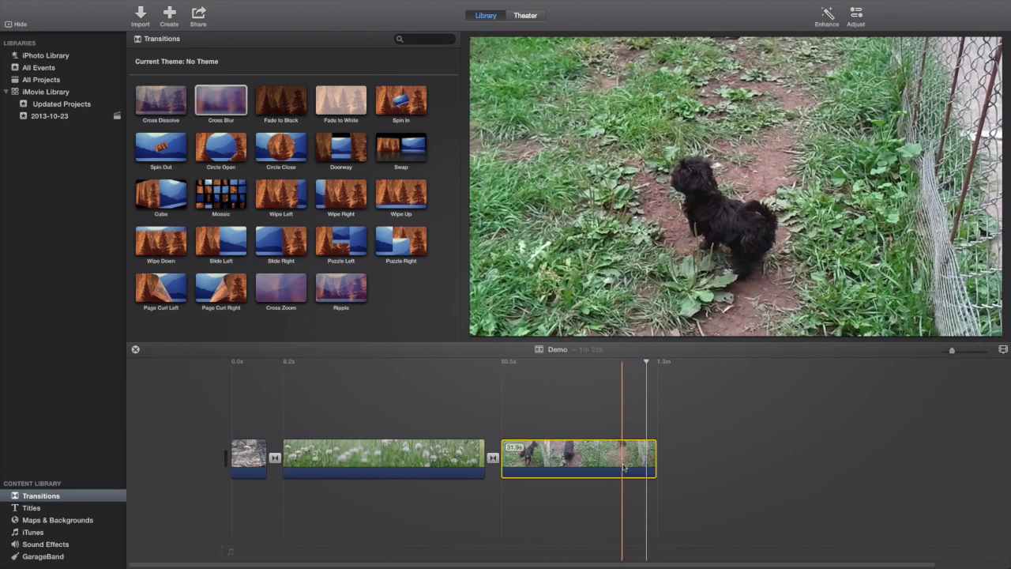
pyautogui.press('super+slash')
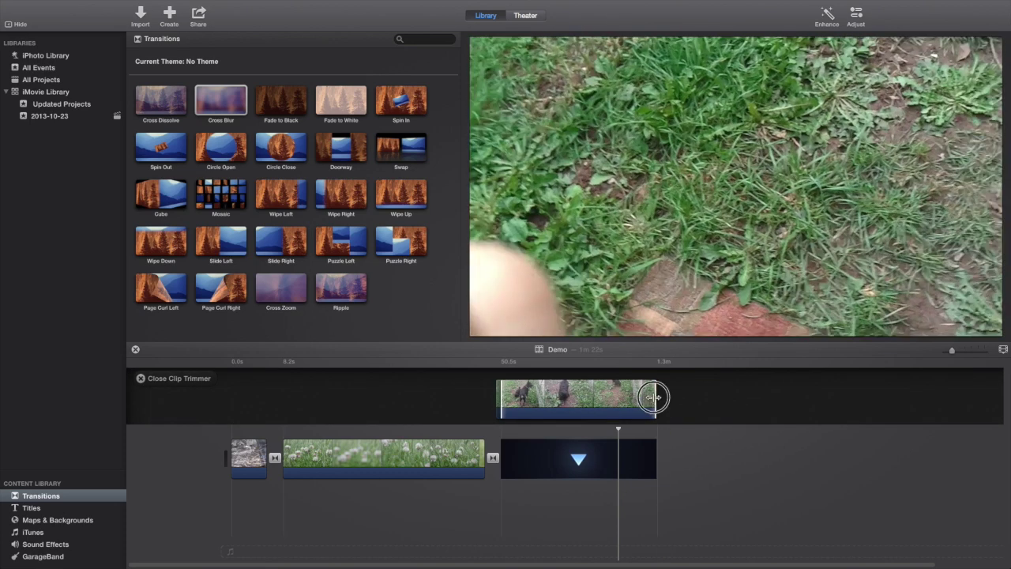
pyautogui.moveTo(654, 398); pyautogui.dragTo(564, 406)
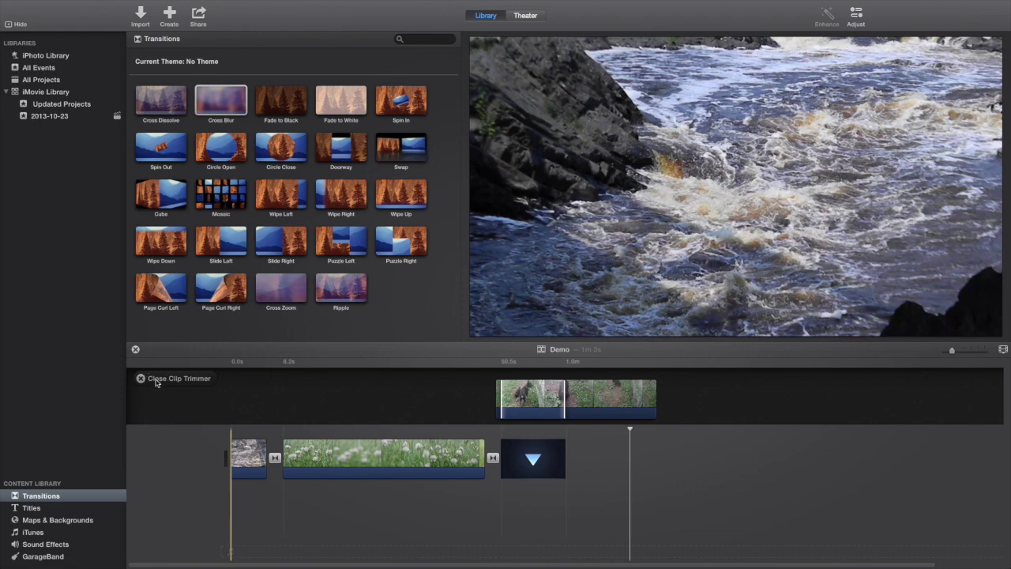
pyautogui.click(142, 379)
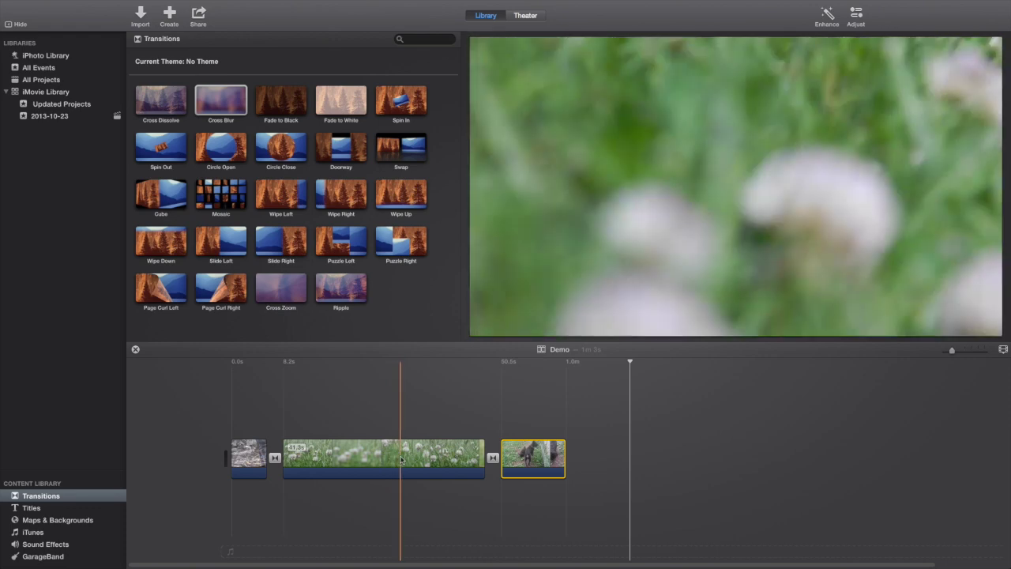
# - Split the flower clip twice, deleting its opening and ending pieces to keep the middle
pyautogui.rightClick(338, 458)
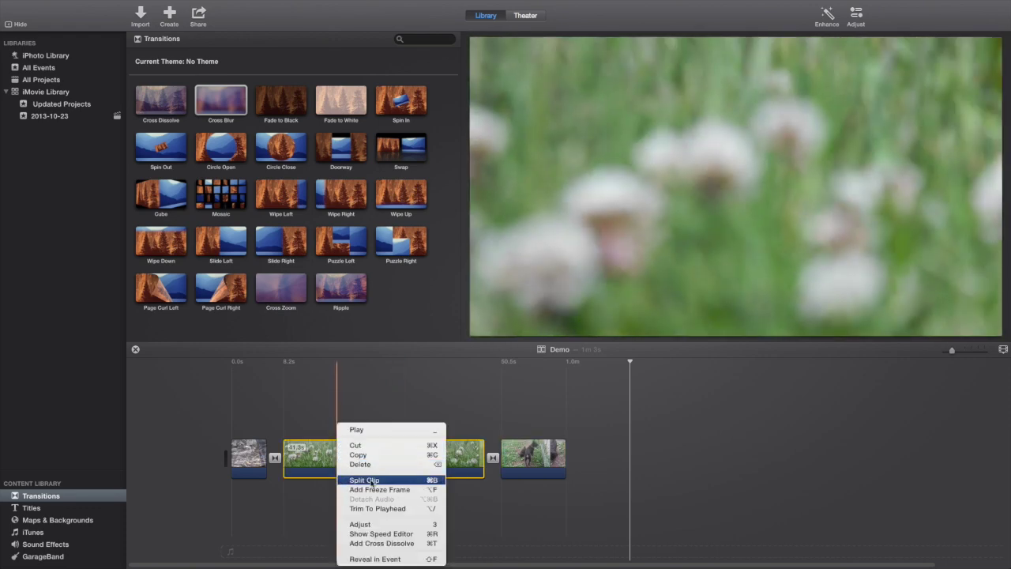
pyautogui.click(369, 480)
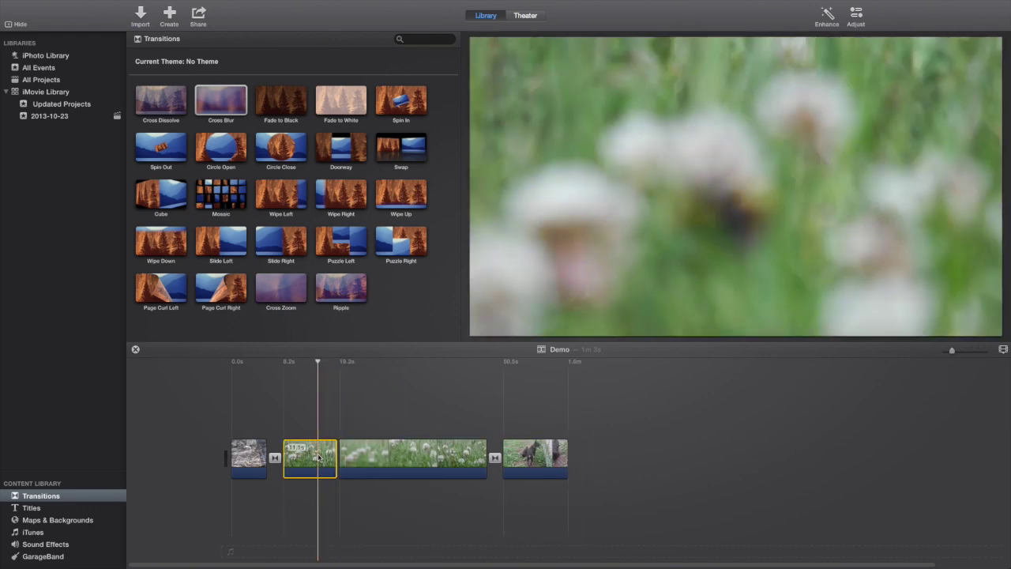
pyautogui.press('Delete')
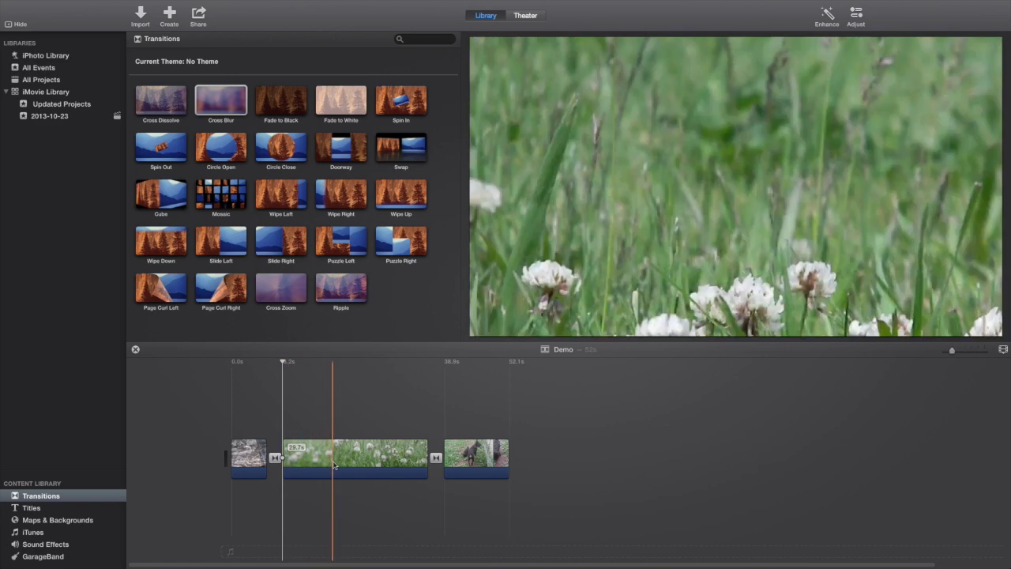
pyautogui.rightClick(335, 465)
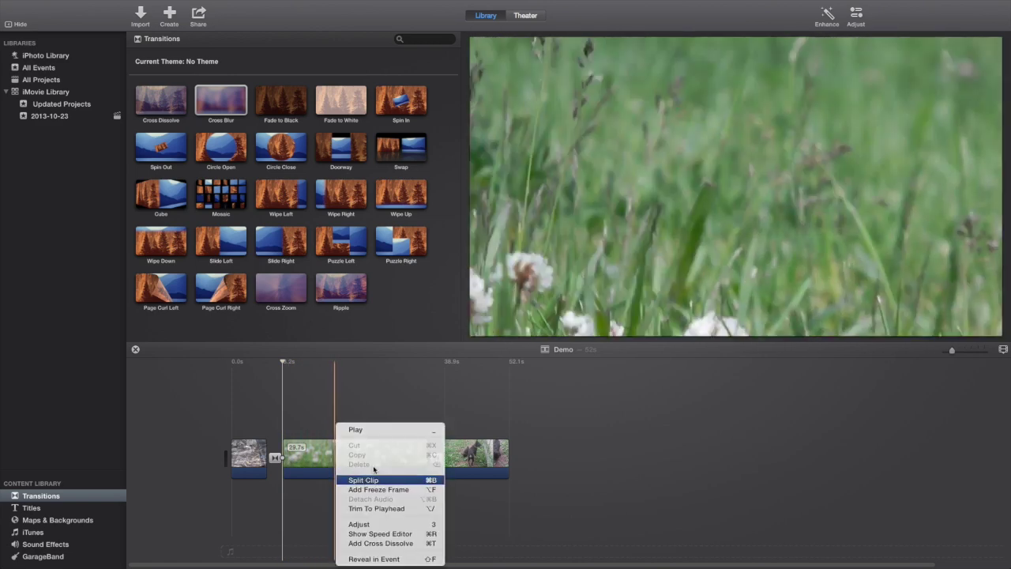
pyautogui.click(365, 477)
pyautogui.press('Delete')
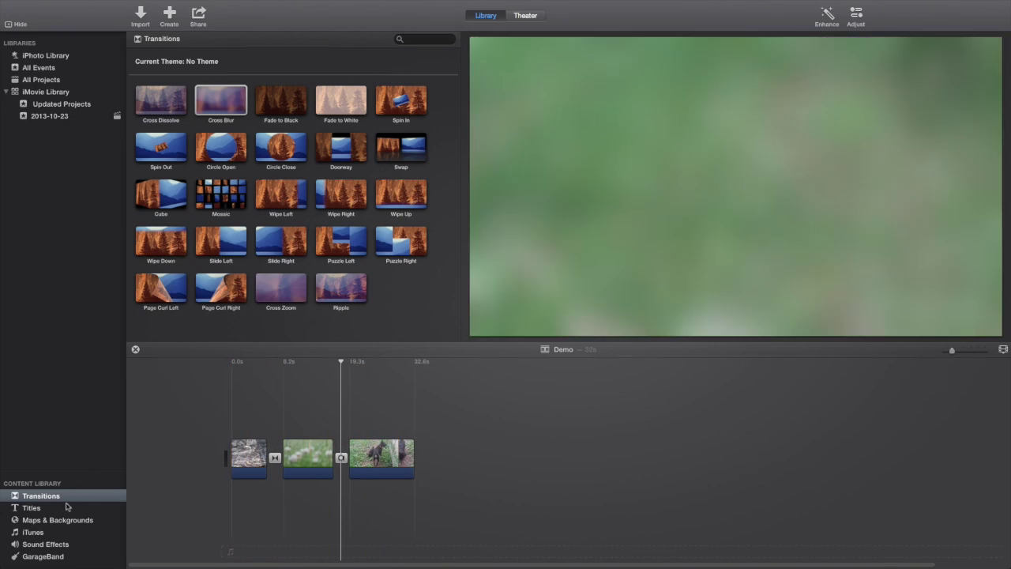
# - Place a 4.0s Line Lower Third title from Titles over the opening of the water clip
pyautogui.click(31, 508)
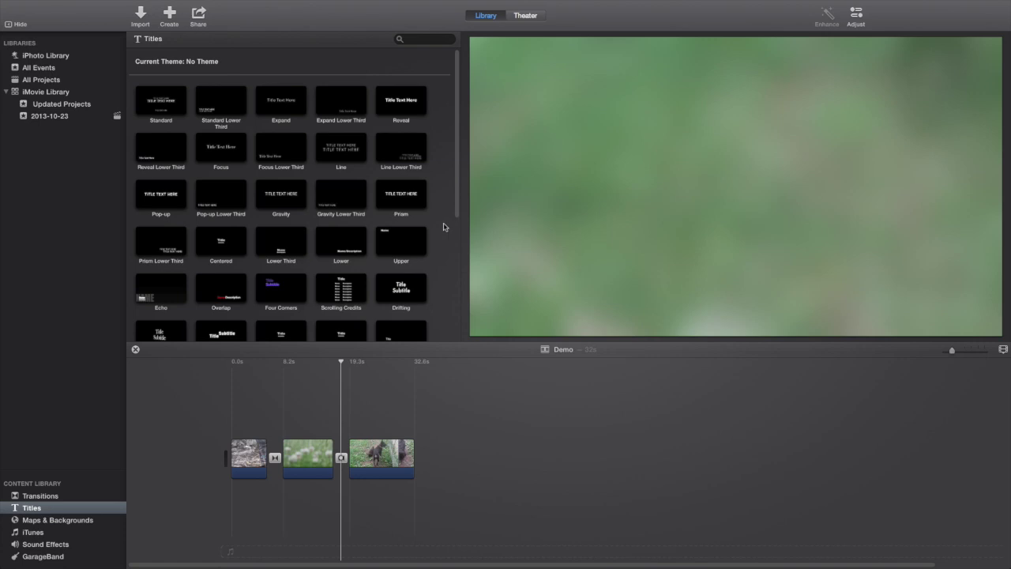
pyautogui.moveTo(456, 211); pyautogui.dragTo(463, 164)
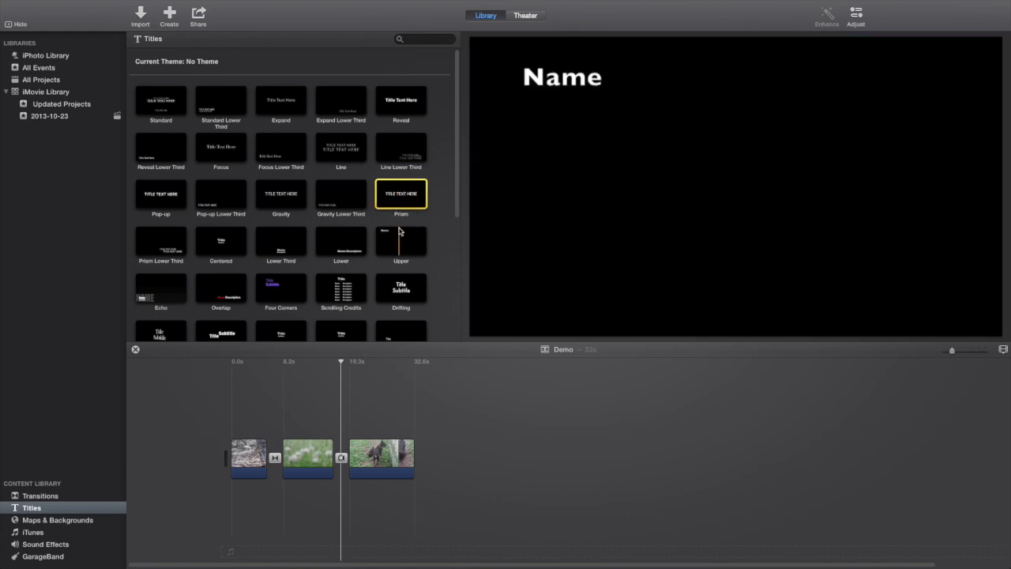
pyautogui.click(404, 150)
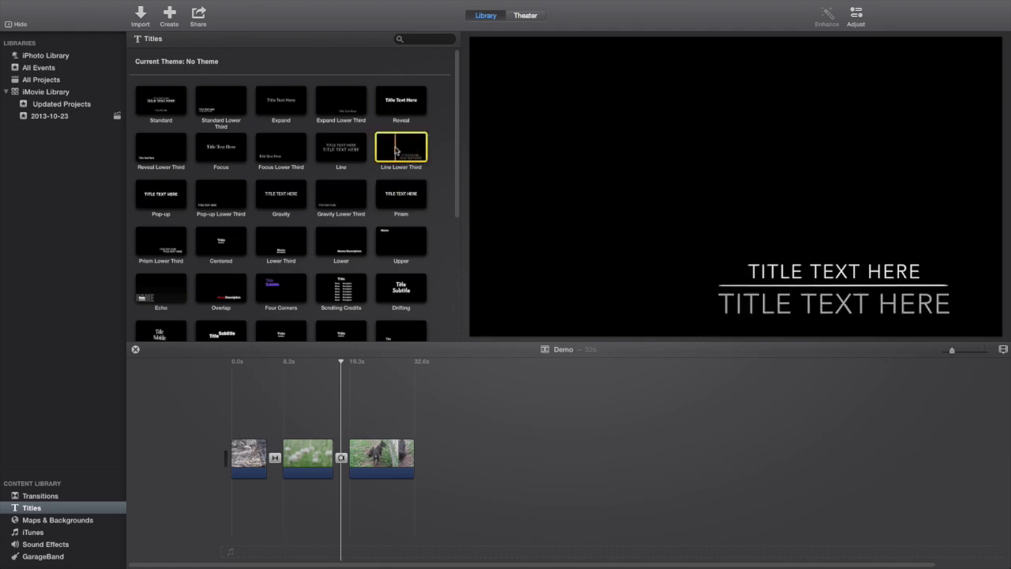
pyautogui.moveTo(416, 156); pyautogui.dragTo(240, 430)
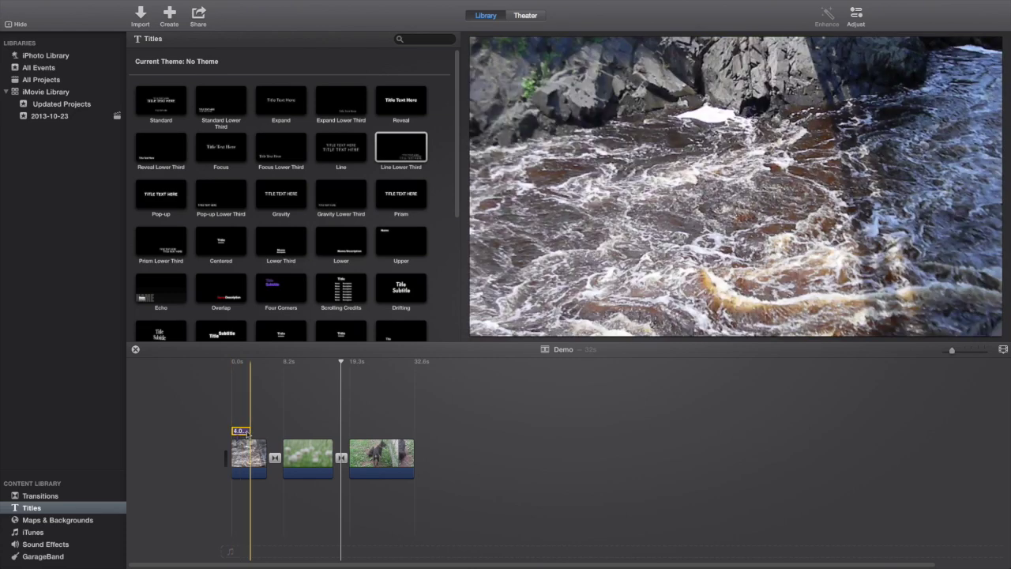
# - Change the lower-third title text to 'HELLO' on the first line and 'WATER' on the second
pyautogui.click(240, 432)
pyautogui.doubleClick(241, 432)
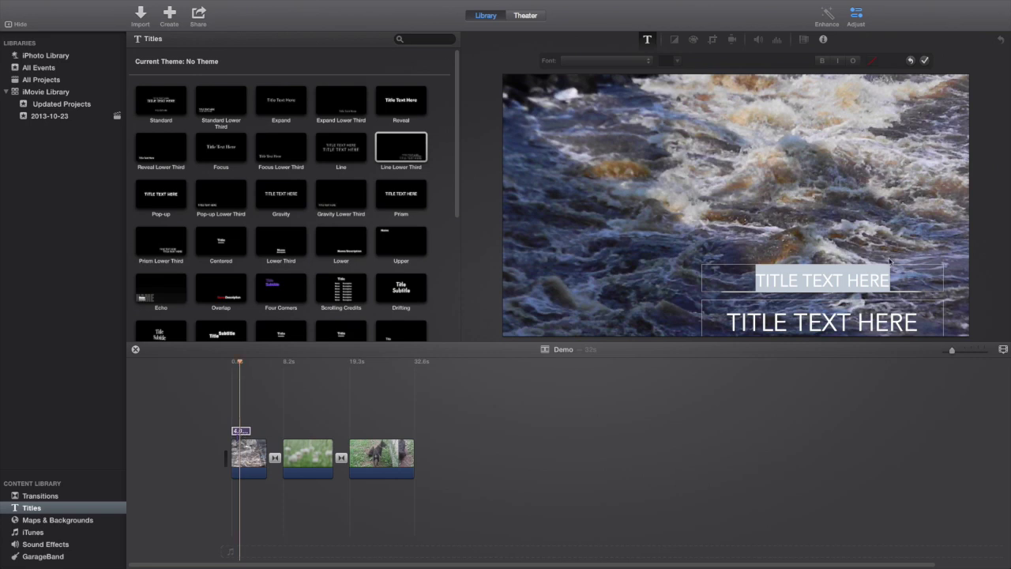
pyautogui.press('BackSpace')
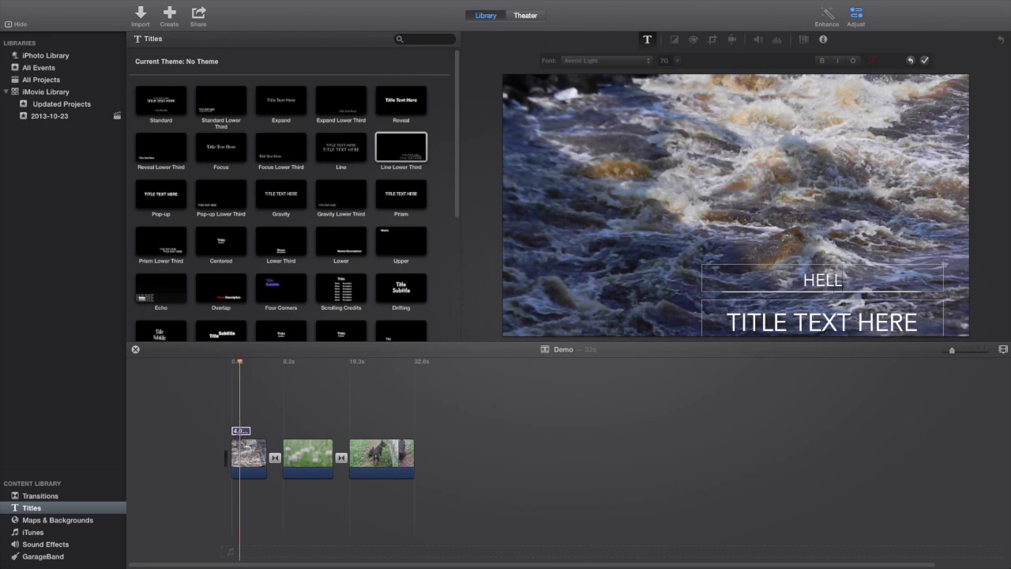
pyautogui.click(904, 316)
pyautogui.press('BackSpace')
pyautogui.press('BackSpace')
pyautogui.press('BackSpace')
pyautogui.press('BackSpace')
pyautogui.press('BackSpace')
pyautogui.press('BackSpace')
pyautogui.press('BackSpace')
pyautogui.press('BackSpace')
pyautogui.press('BackSpace')
pyautogui.press('BackSpace')
pyautogui.press('BackSpace')
pyautogui.press('BackSpace')
pyautogui.press('BackSpace')
pyautogui.press('BackSpace')
pyautogui.press('BackSpace')
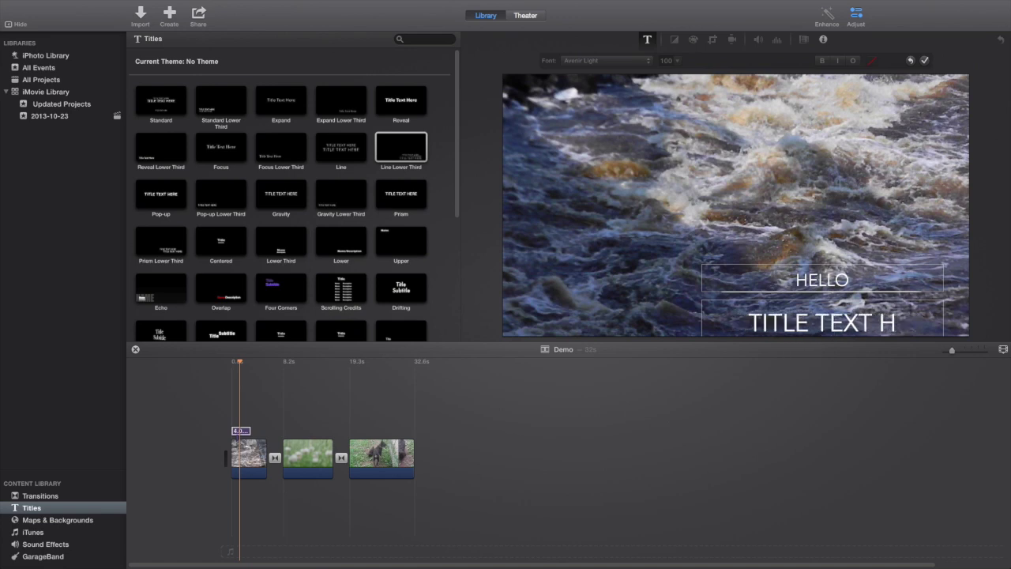
pyautogui.write('W')
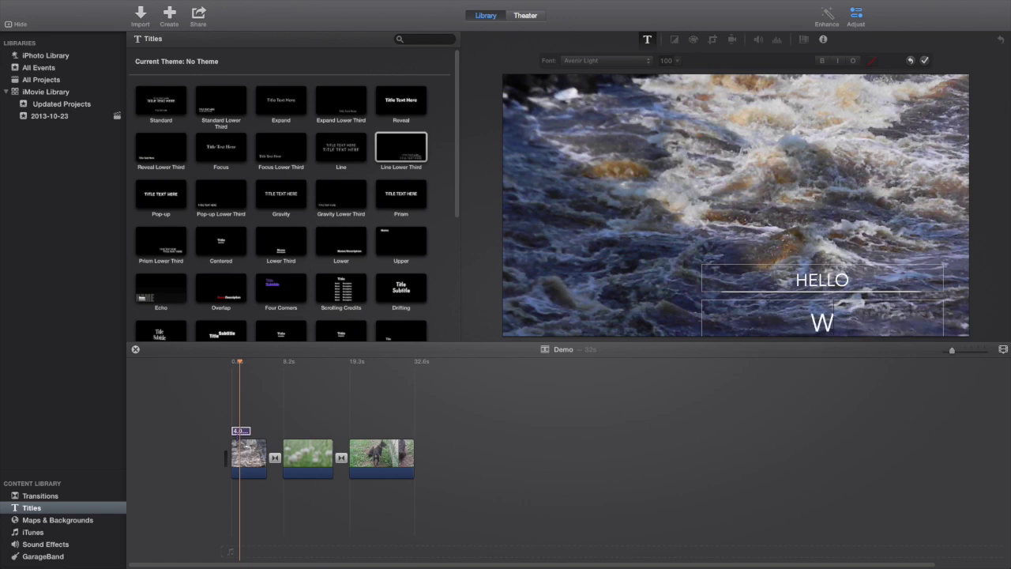
pyautogui.write('ATER')
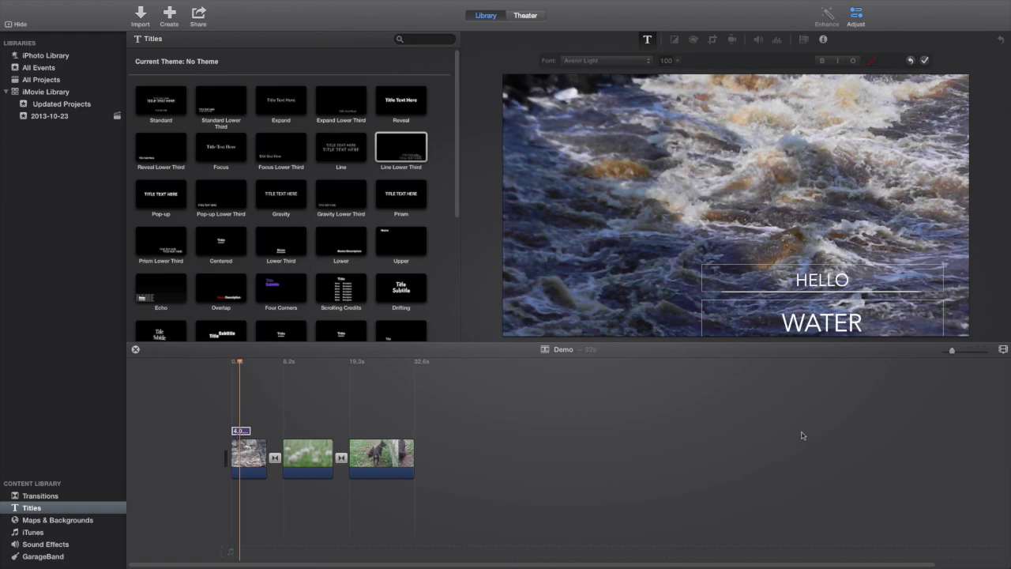
pyautogui.click(317, 403)
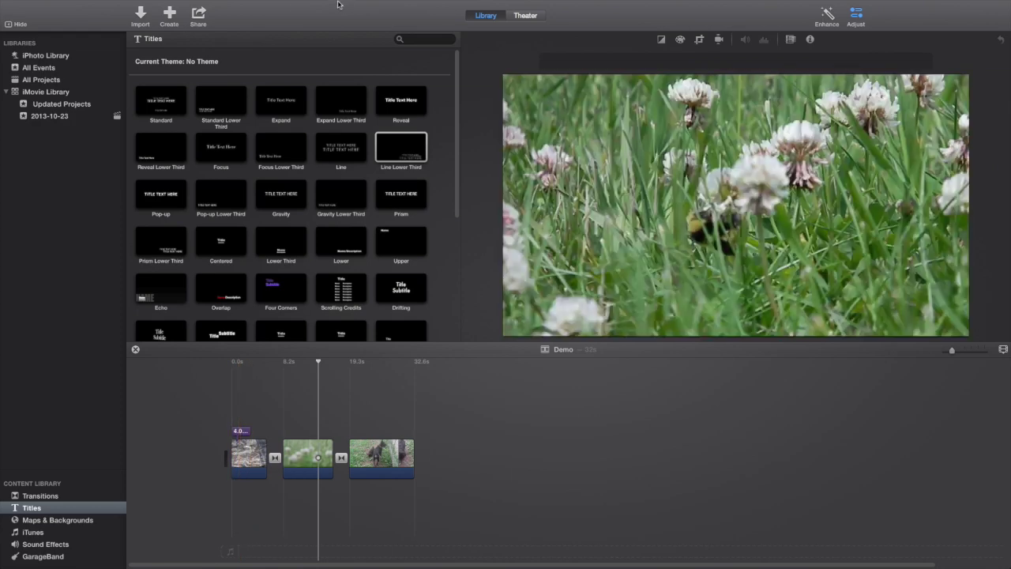
# - Open Record Voiceover, move the playhead to the dog clip's start, and cancel a recording
pyautogui.click(206, 6)
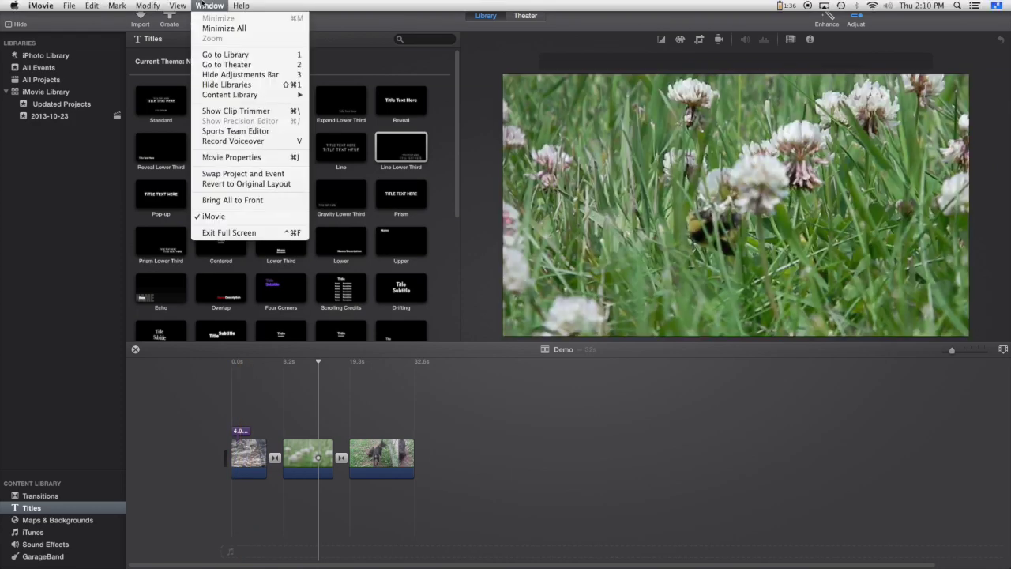
pyautogui.click(233, 140)
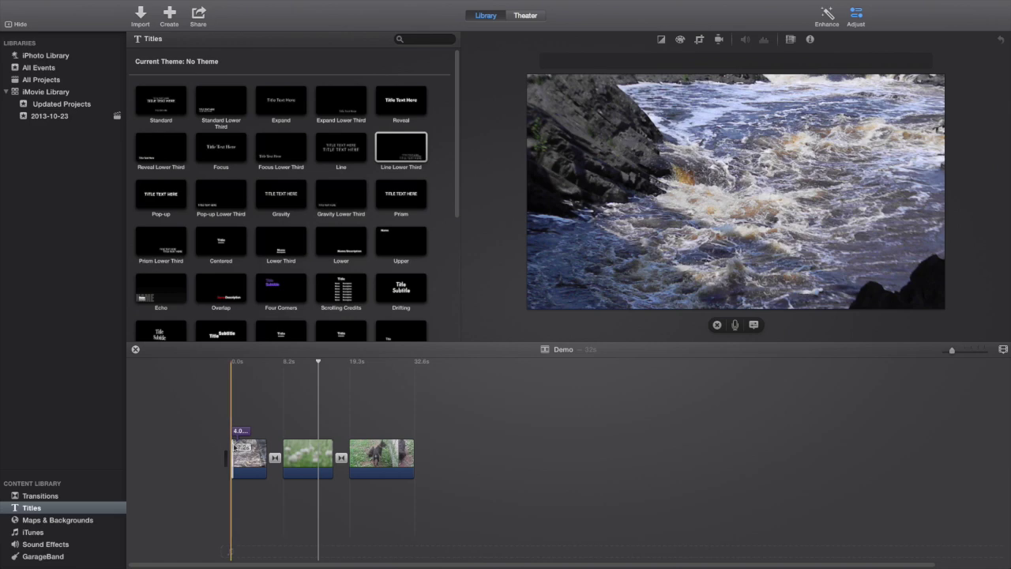
pyautogui.moveTo(316, 362); pyautogui.dragTo(355, 383)
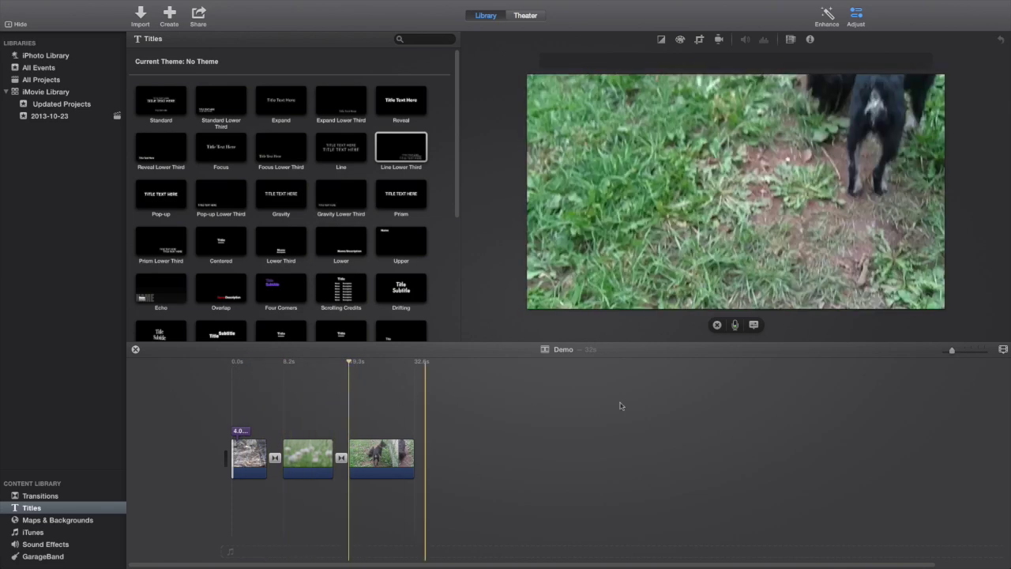
pyautogui.click(737, 324)
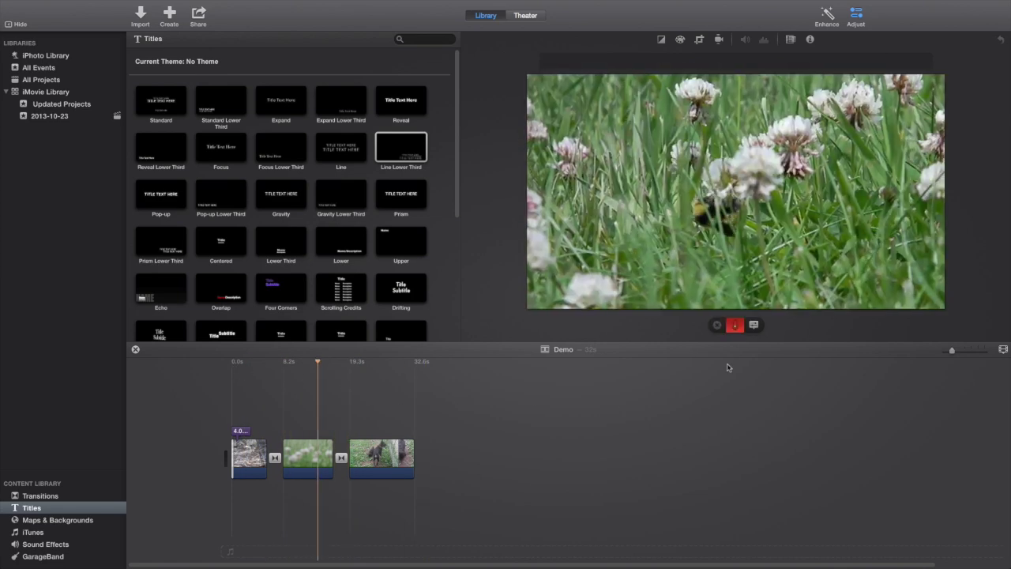
pyautogui.click(733, 324)
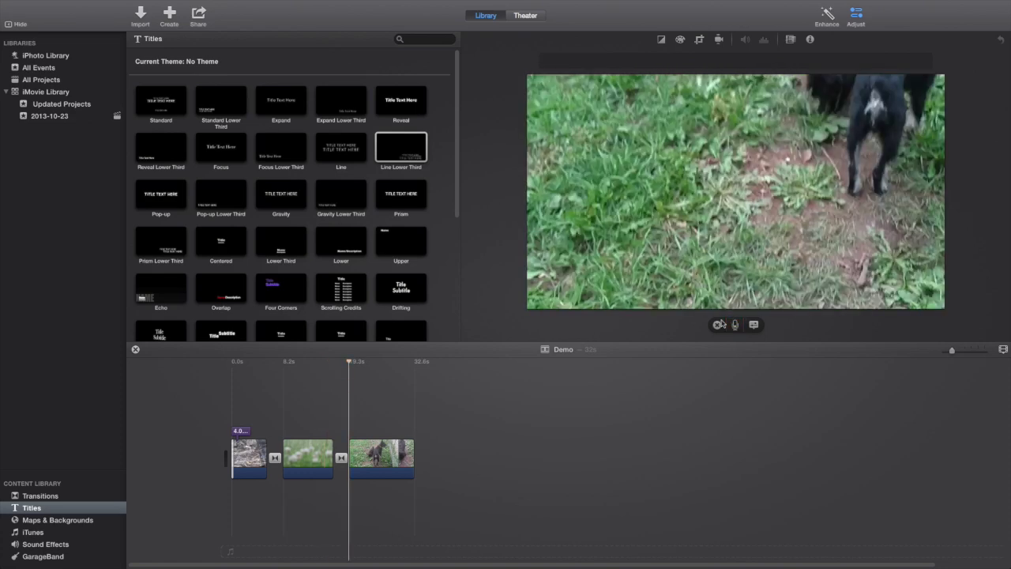
# - Check the voiceover input and volume options, then put the playhead inside the dog clip
pyautogui.click(755, 325)
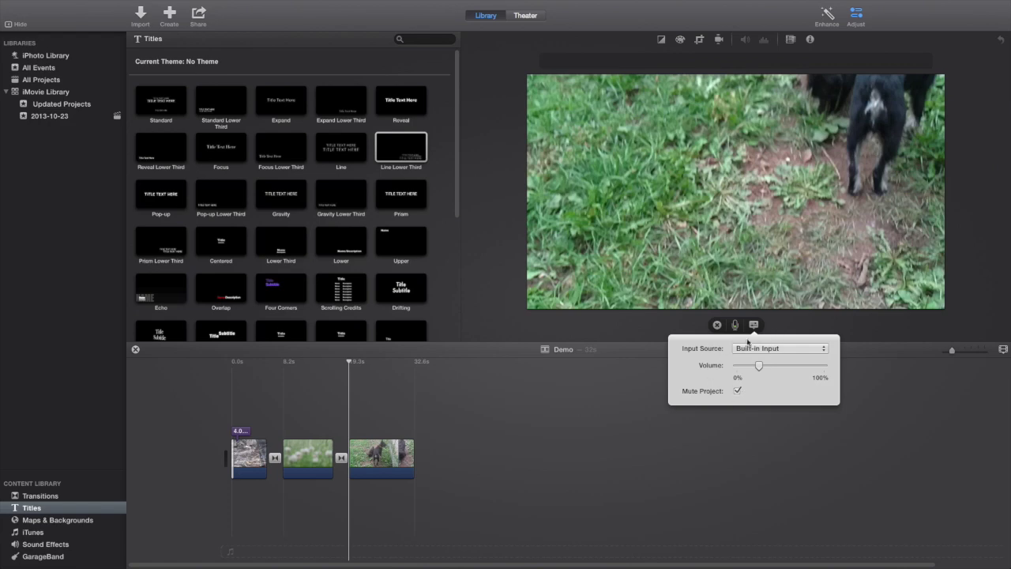
pyautogui.click(755, 325)
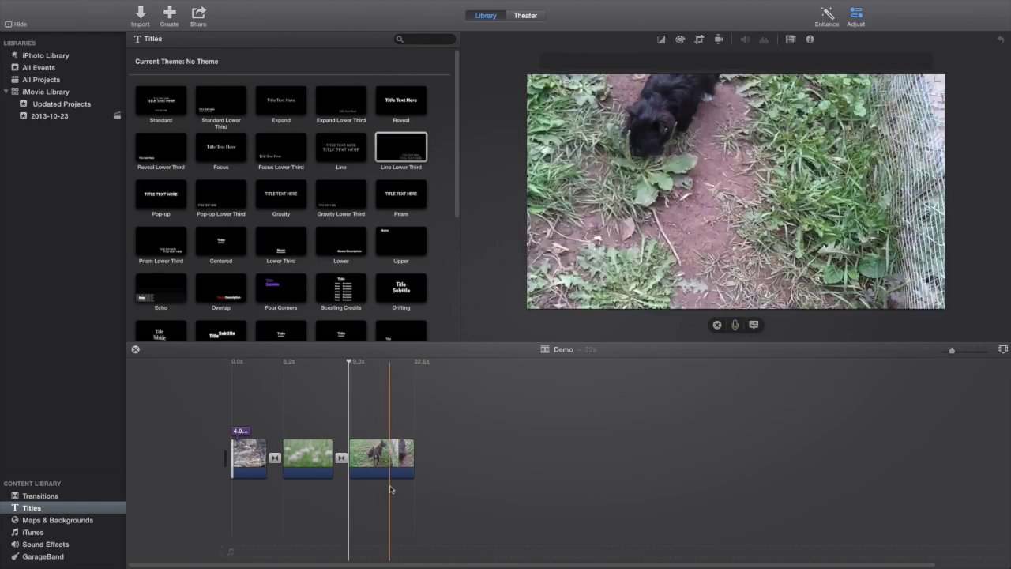
pyautogui.click(387, 447)
pyautogui.click(386, 447)
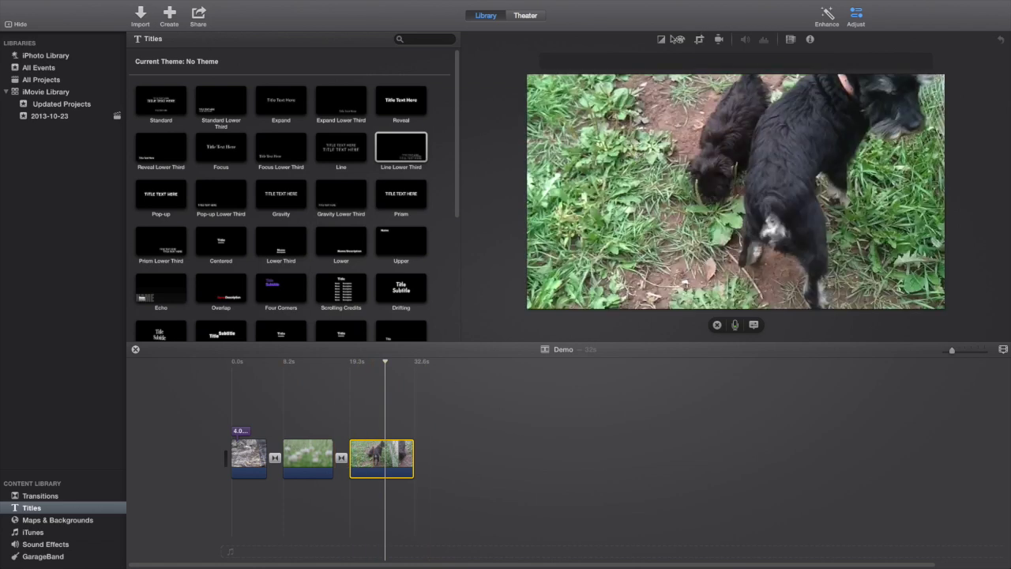
# - Correct the dog clip's white balance by sampling a colour with the eyedropper
pyautogui.click(662, 41)
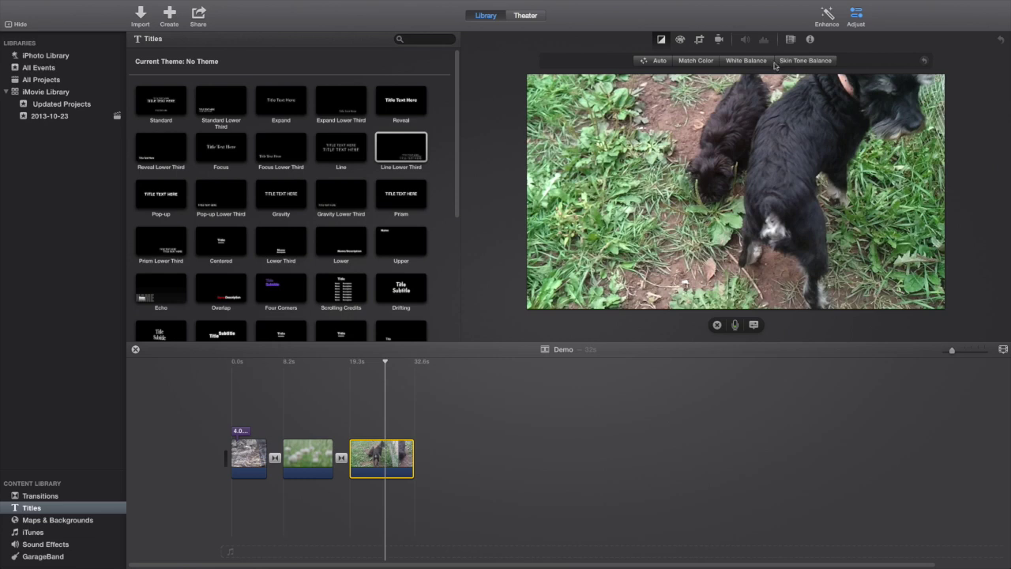
pyautogui.click(746, 61)
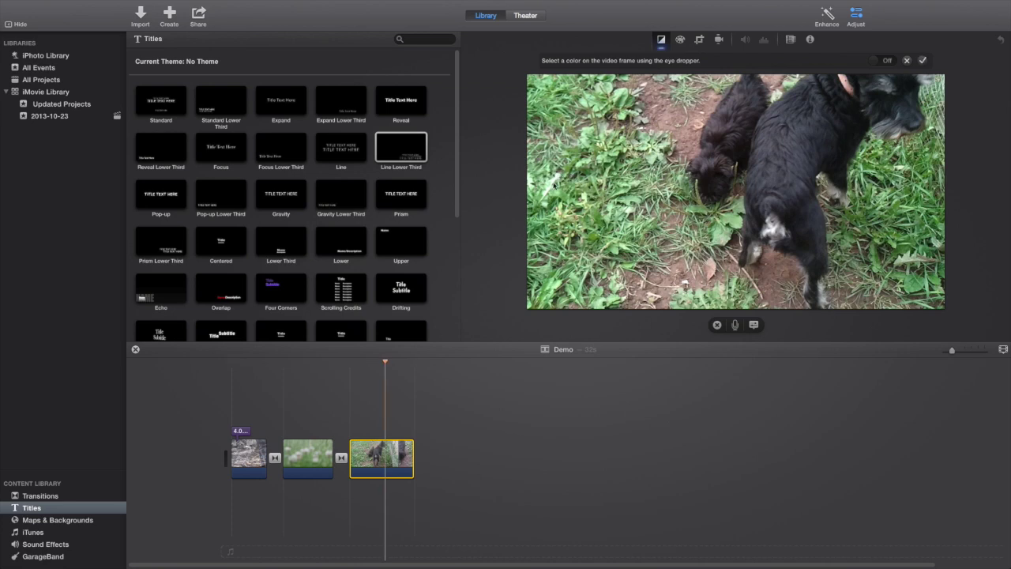
pyautogui.click(554, 182)
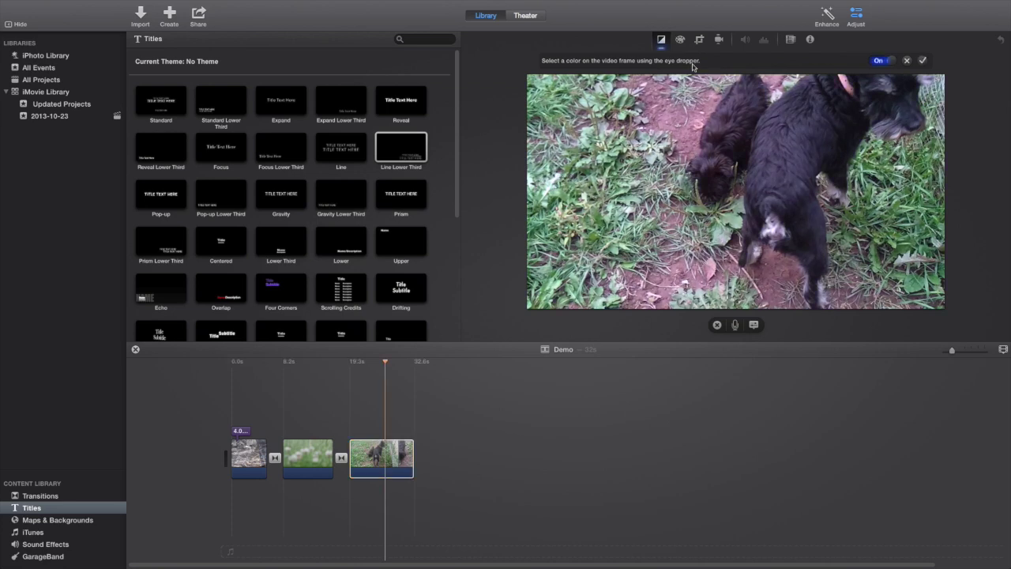
# - Adjust the dog clip's temperature, raise its black point, darken exposure and lower saturation
pyautogui.click(680, 39)
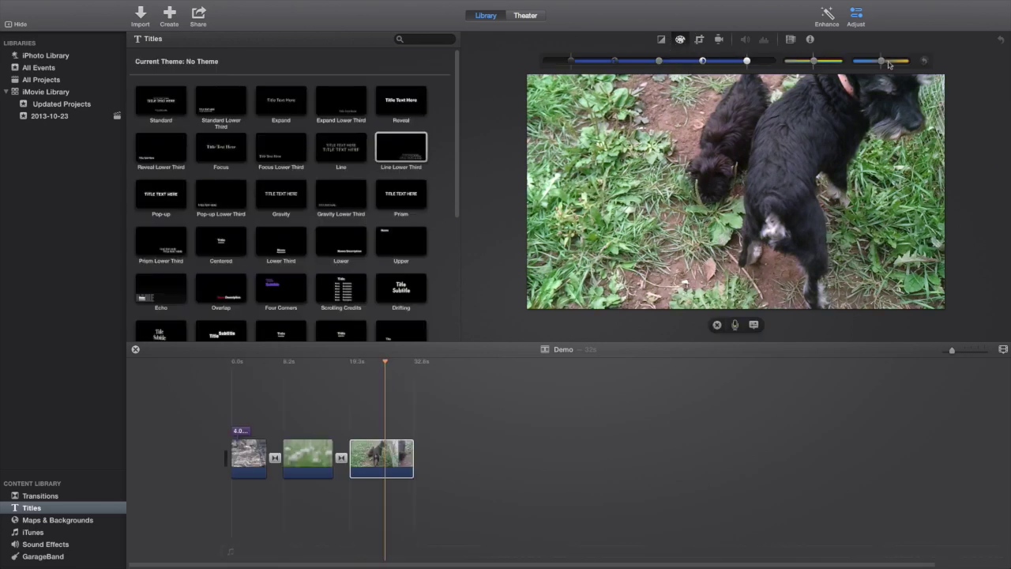
pyautogui.moveTo(881, 61)
pyautogui.mouseDown()
pyautogui.moveTo(896, 58)
pyautogui.moveTo(855, 60)
pyautogui.moveTo(892, 66)
pyautogui.mouseUp()
pyautogui.moveTo(570, 63); pyautogui.dragTo(599, 64)
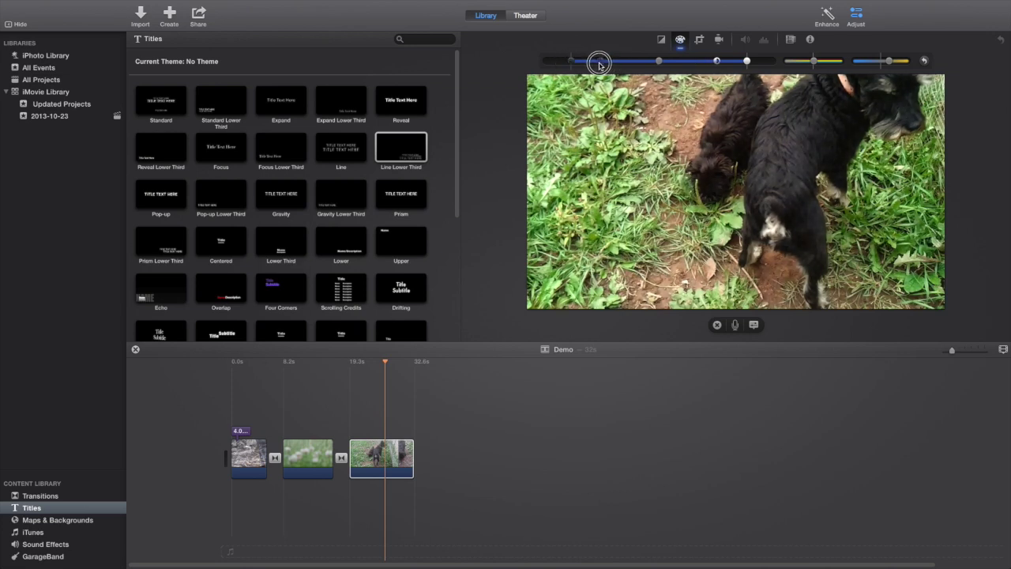
pyautogui.moveTo(662, 63); pyautogui.dragTo(644, 62)
pyautogui.moveTo(715, 63); pyautogui.dragTo(716, 62)
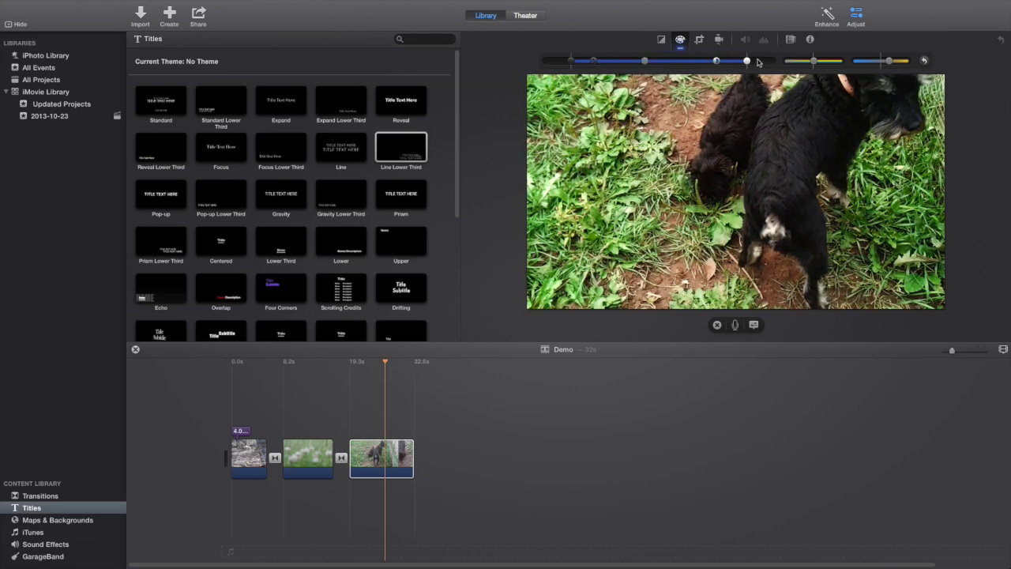
pyautogui.moveTo(816, 61); pyautogui.dragTo(803, 64)
pyautogui.click(698, 40)
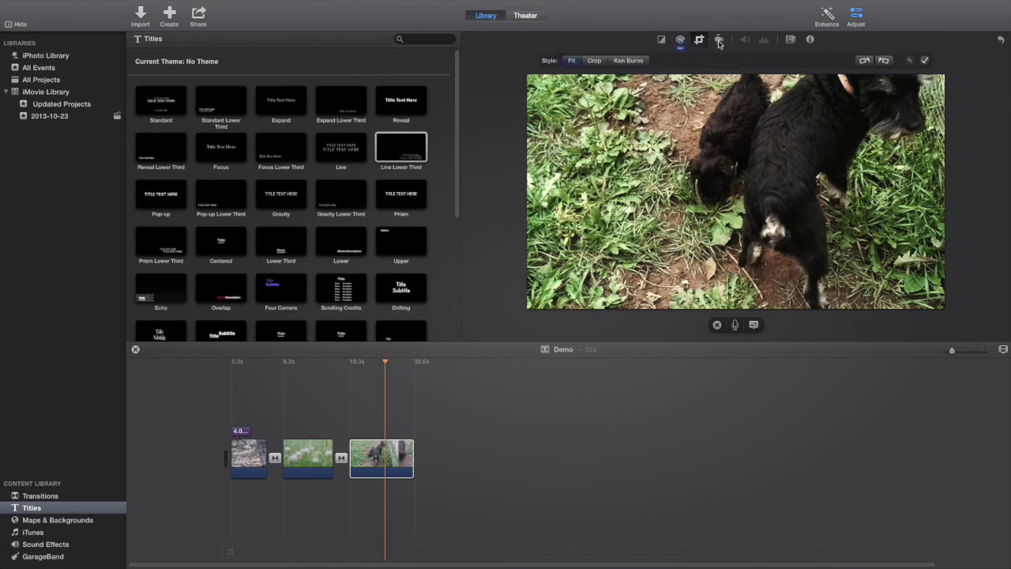
pyautogui.click(886, 61)
pyautogui.click(868, 62)
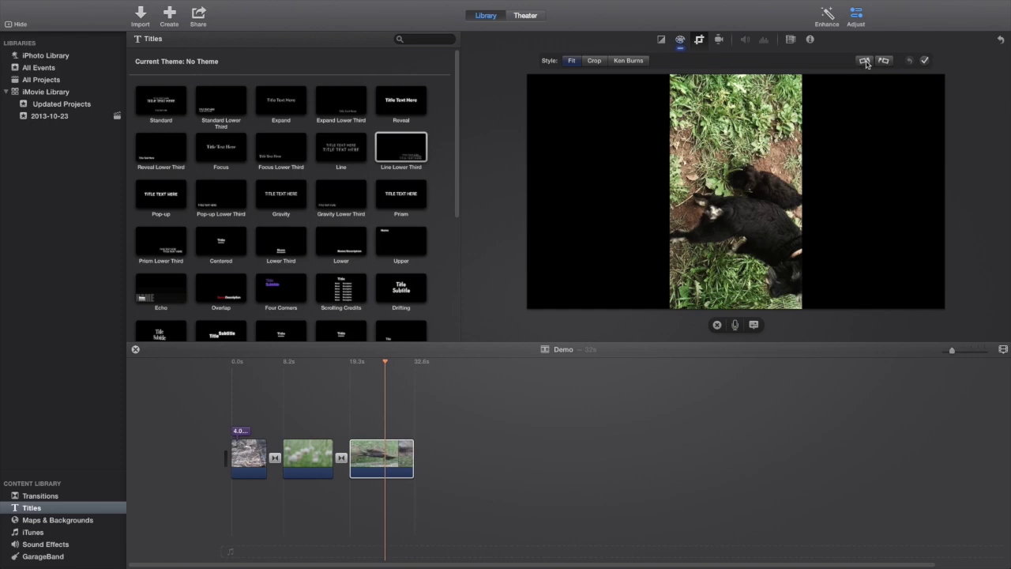
pyautogui.click(719, 39)
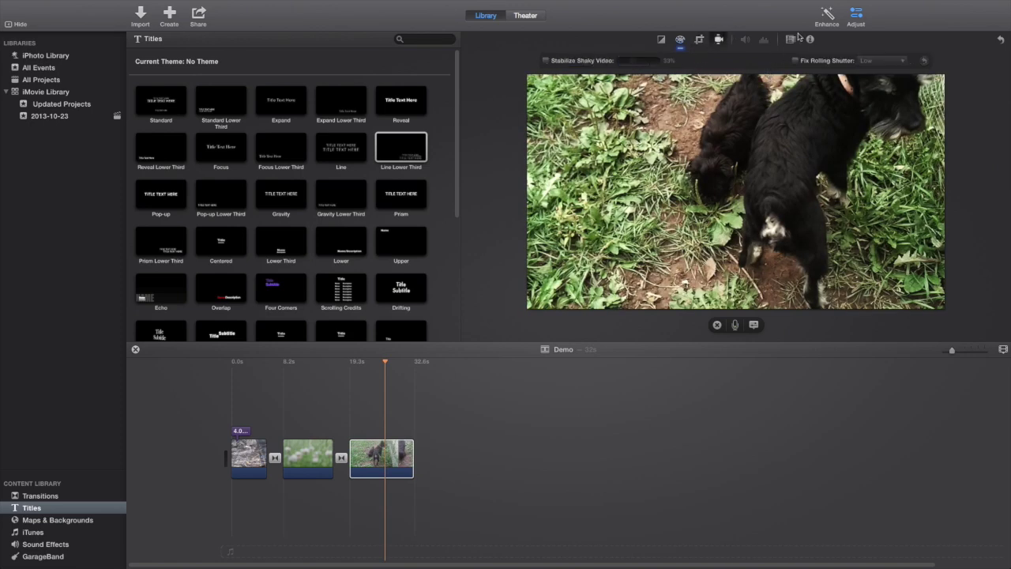
pyautogui.click(744, 41)
pyautogui.click(664, 40)
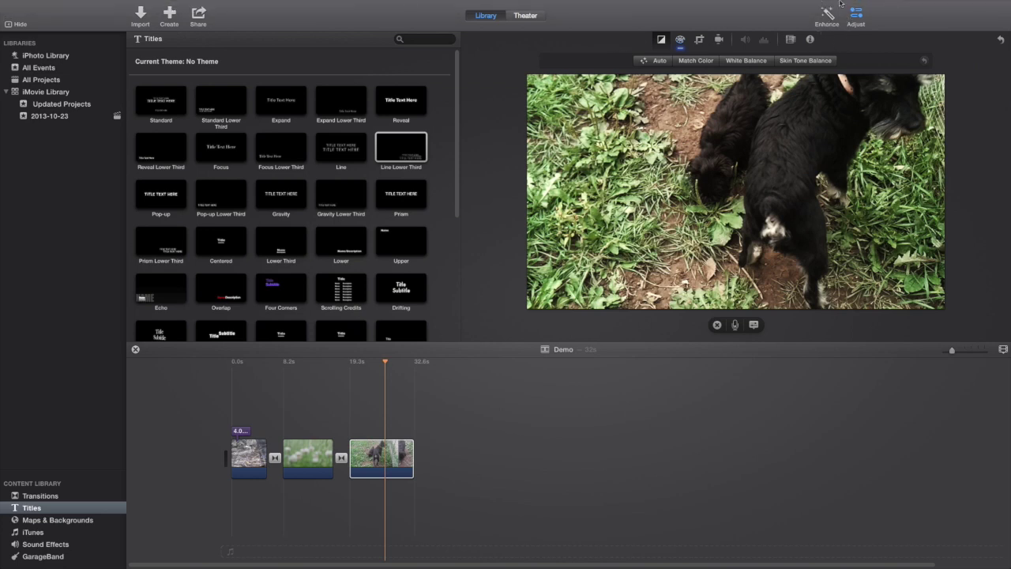
pyautogui.click(853, 20)
pyautogui.click(853, 20)
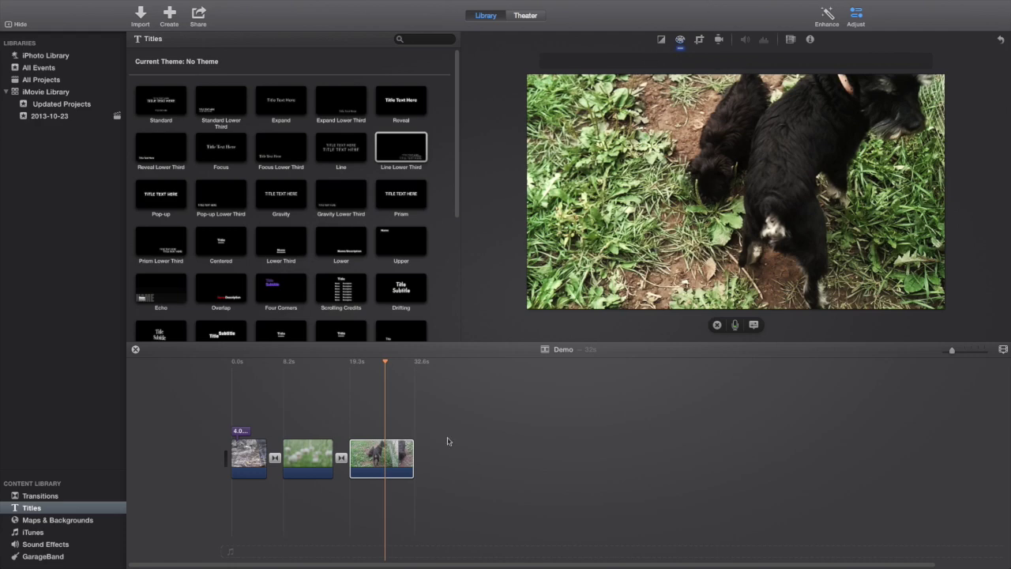
pyautogui.click(355, 456)
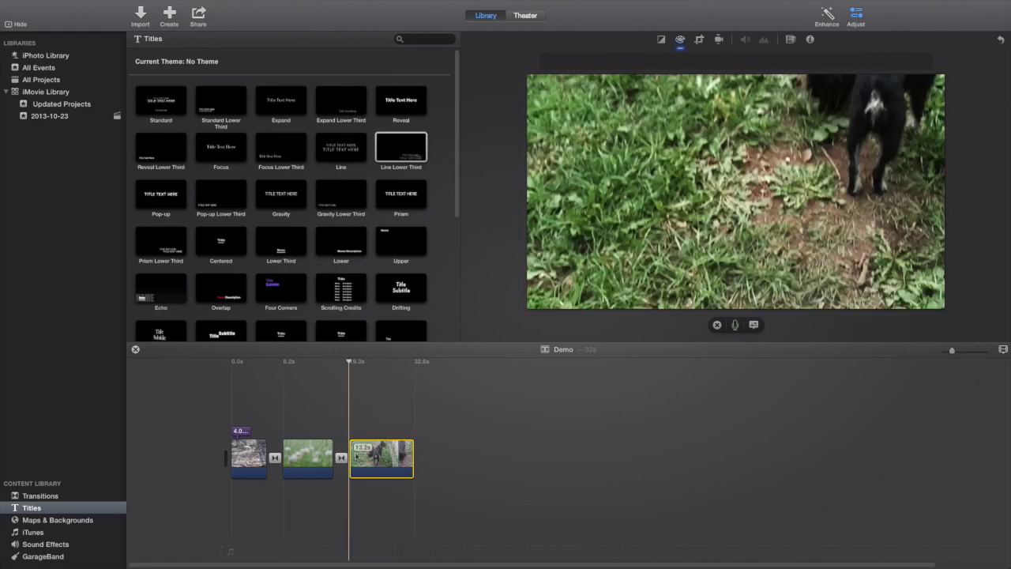
# - Browse the dog clip's video effects, cancel to keep None, and show Maps & Backgrounds
pyautogui.click(791, 39)
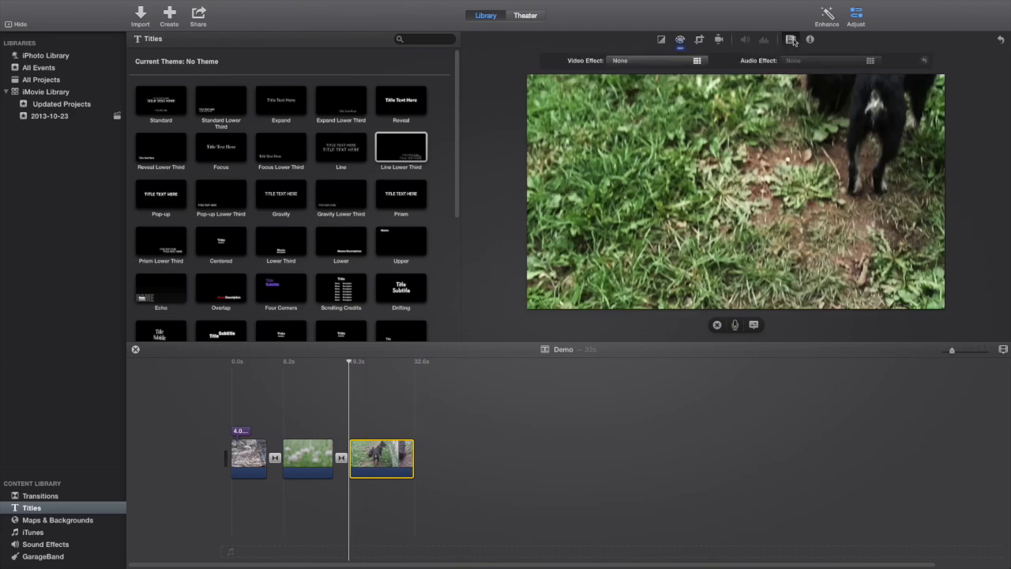
pyautogui.click(686, 60)
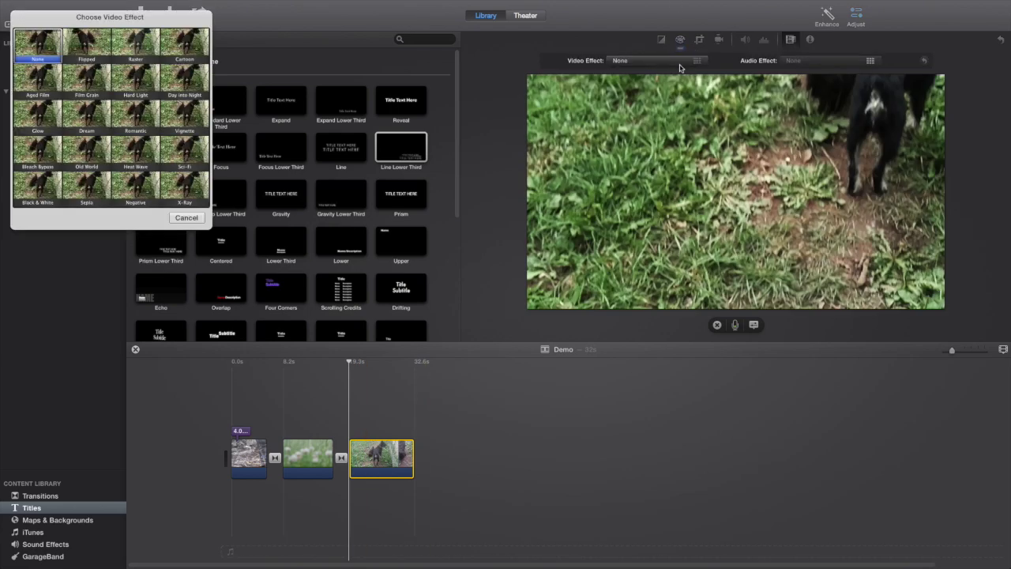
pyautogui.moveTo(117, 19); pyautogui.dragTo(224, 193)
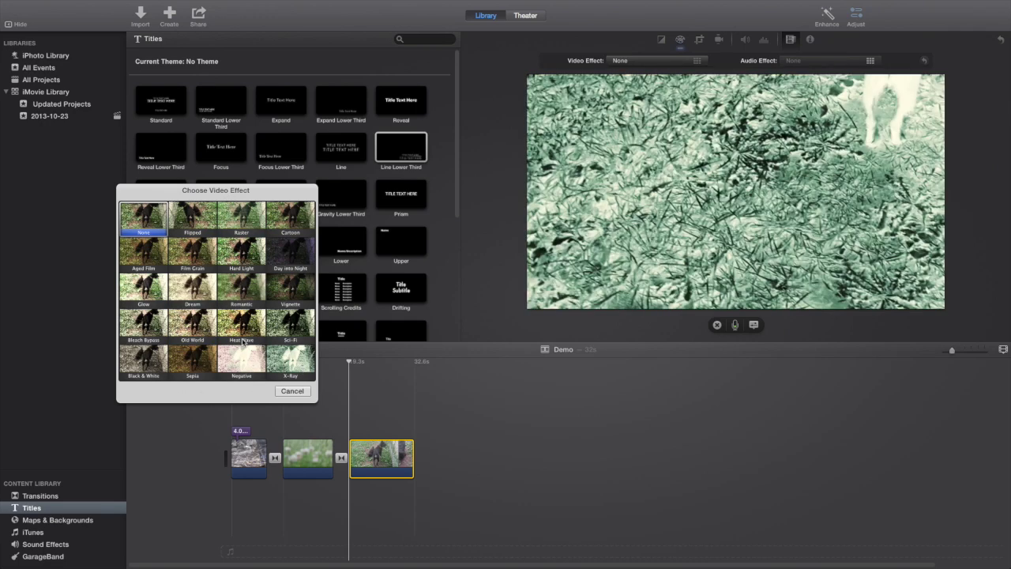
pyautogui.click(292, 391)
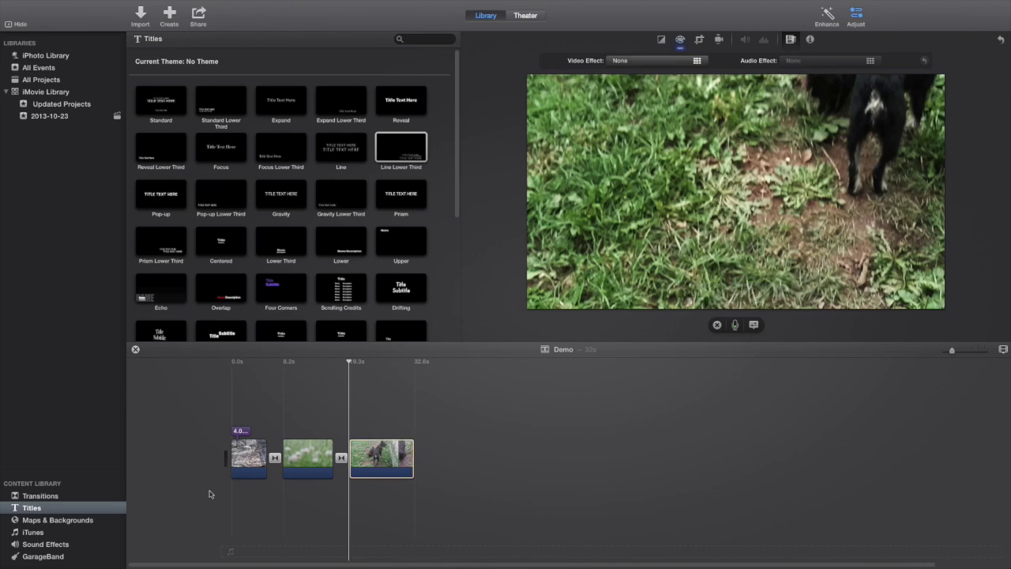
pyautogui.click(63, 519)
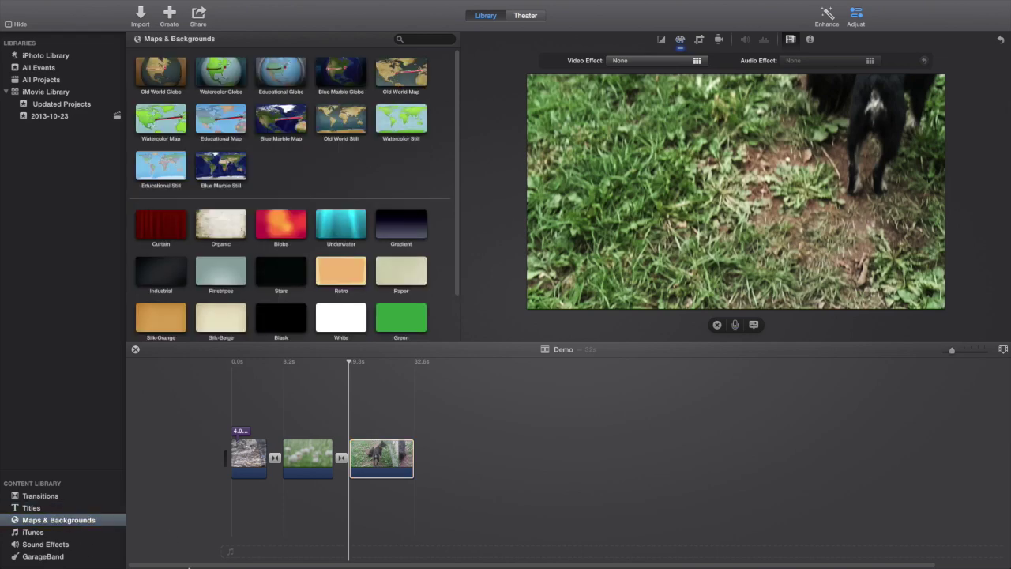
# - In Sound Effects, view Theme Music, then switch to the full Effects folder list
pyautogui.click(46, 544)
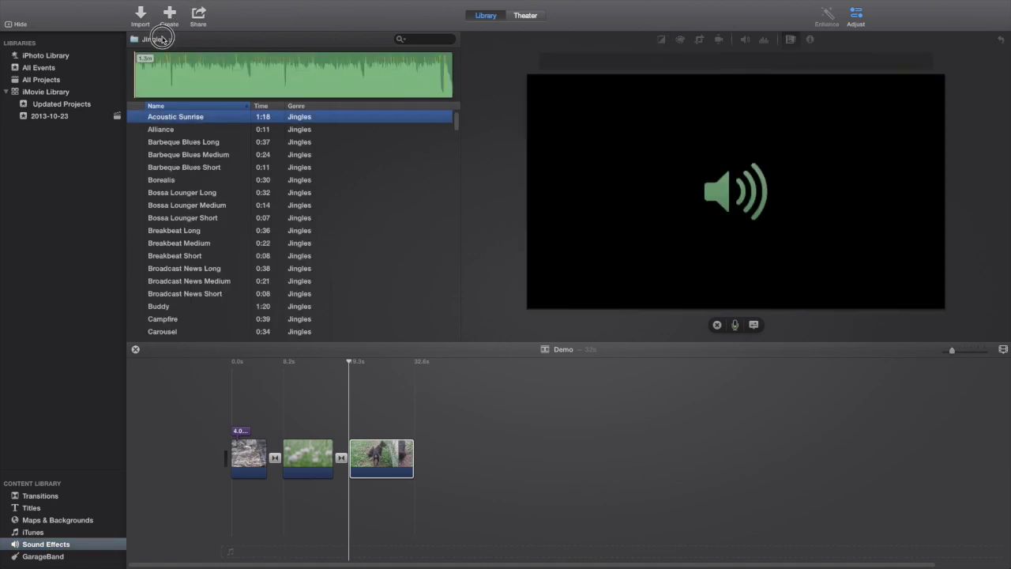
pyautogui.click(162, 38)
pyautogui.scroll(3, 184, 70)
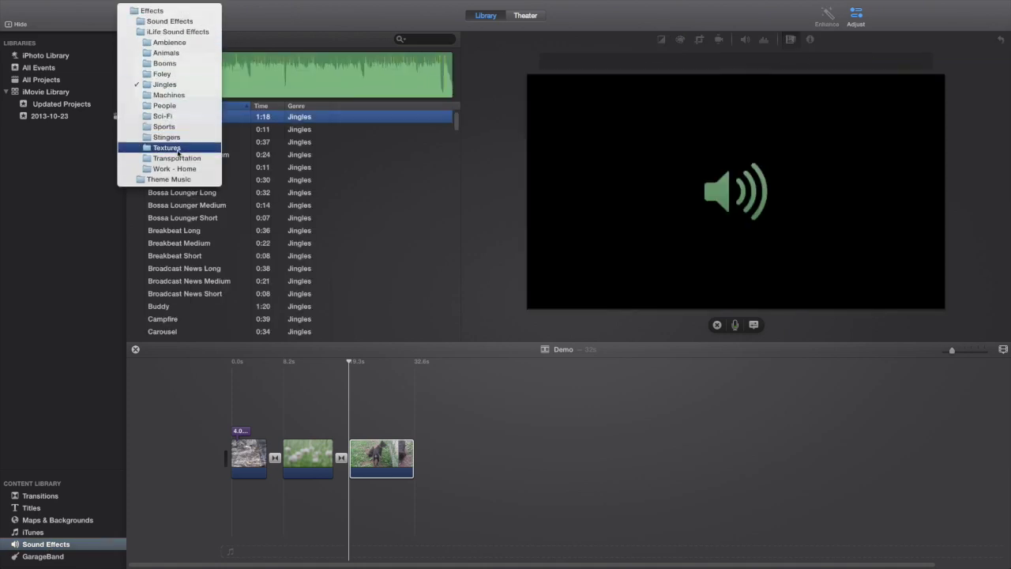
pyautogui.click(178, 179)
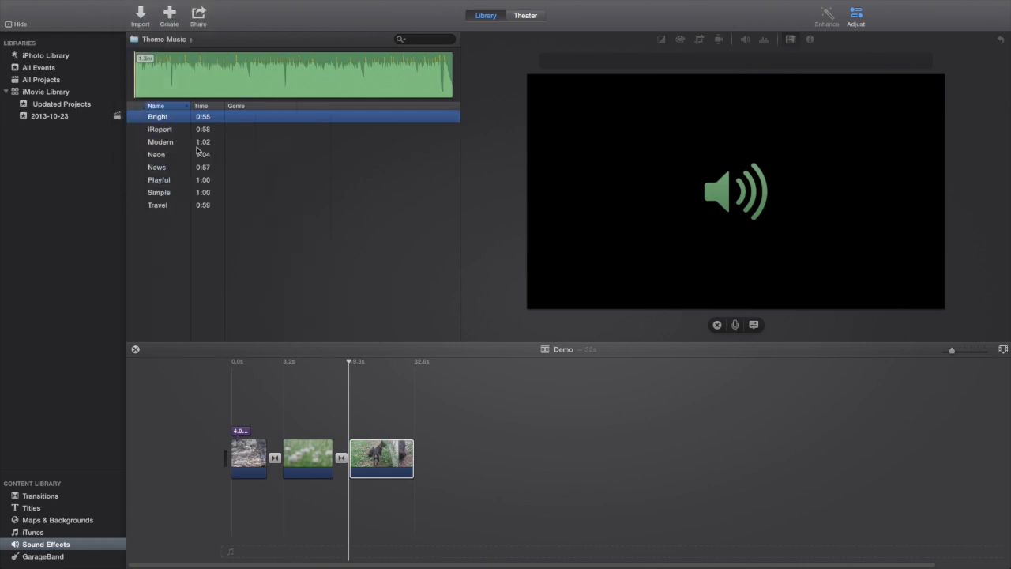
pyautogui.click(169, 40)
pyautogui.scroll(5, 168, 39)
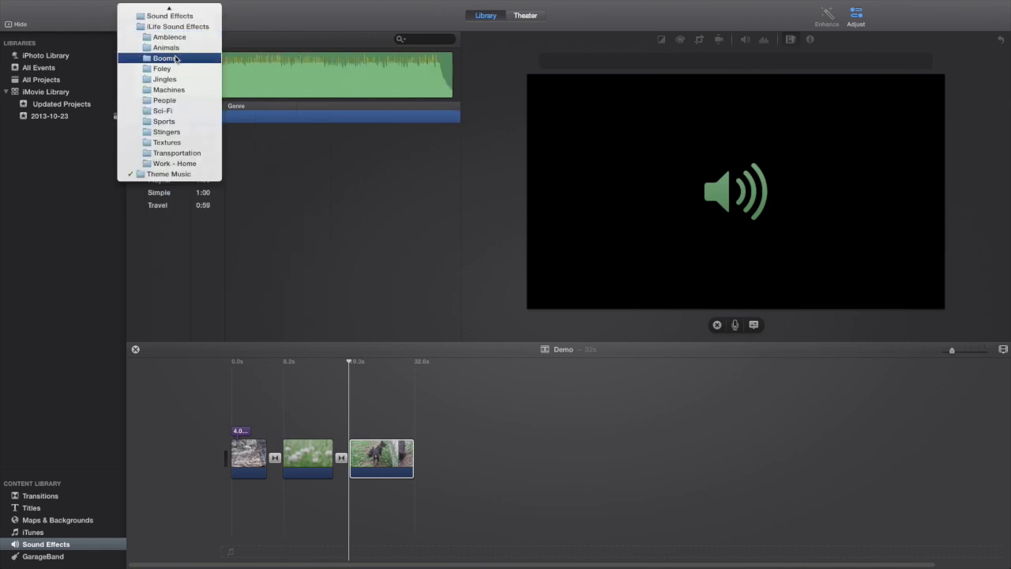
pyautogui.click(162, 11)
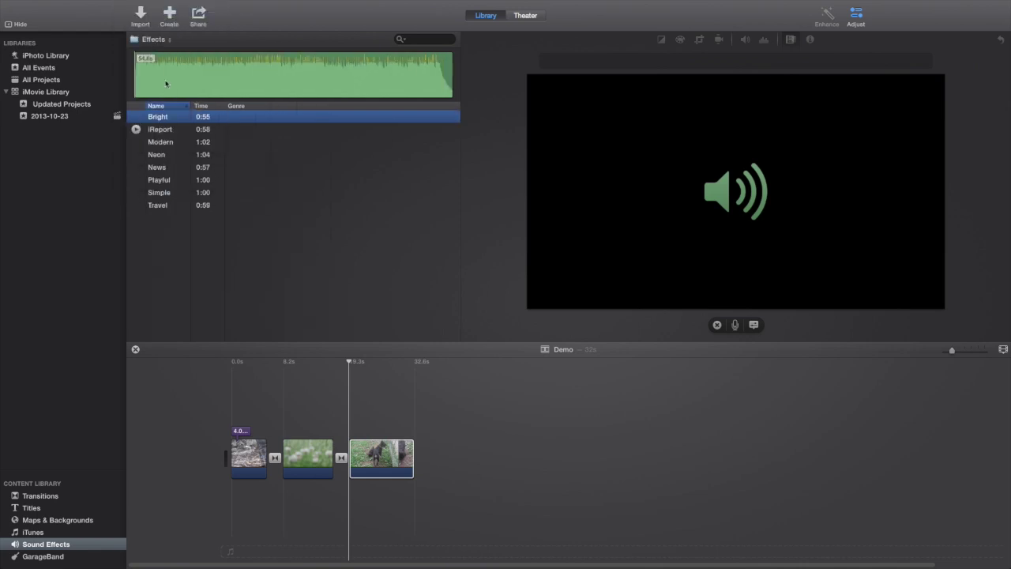
pyautogui.click(379, 454)
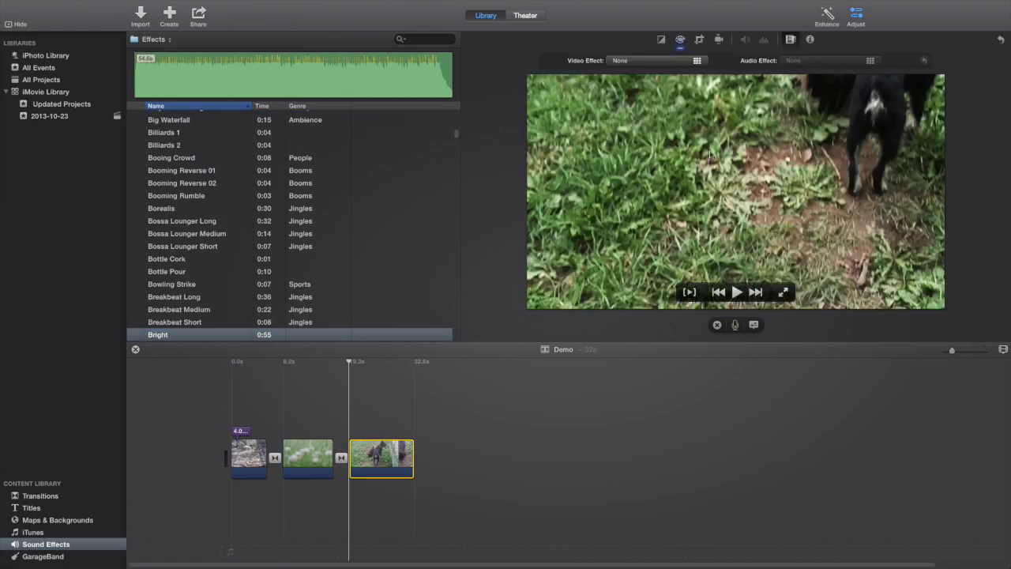